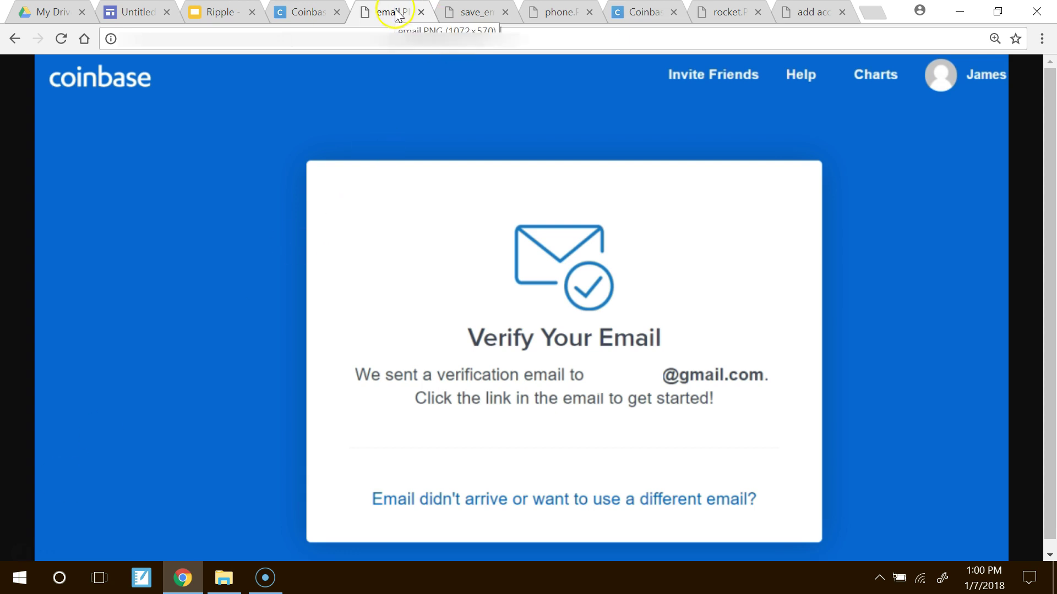
Step: Show the verification email in Gmail and the phone-number linking step, then switch windows
{"action": "left_click", "coordinate": [476, 12]}
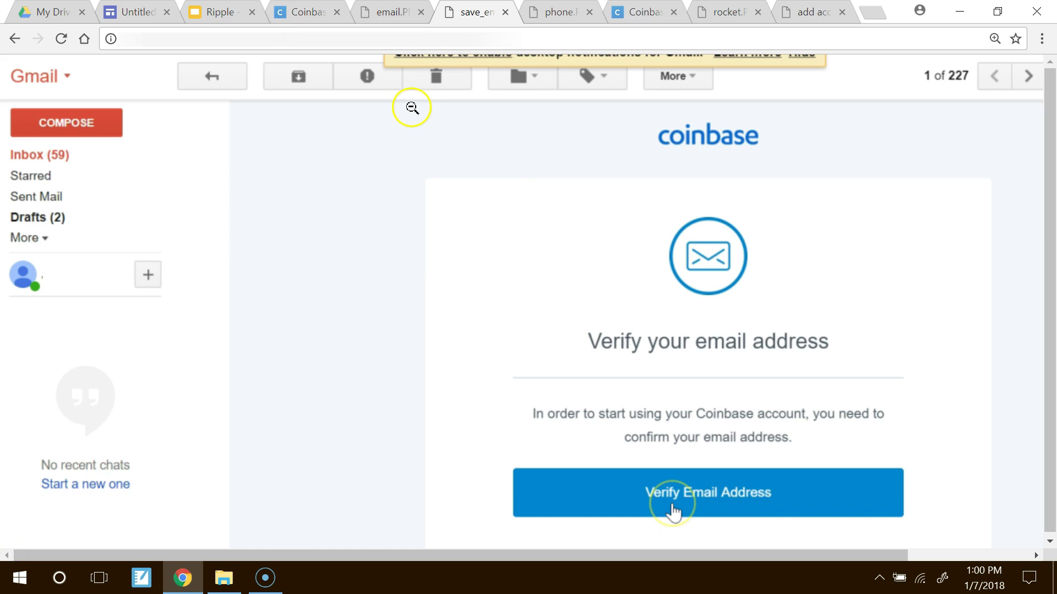
{"action": "left_click", "coordinate": [557, 13]}
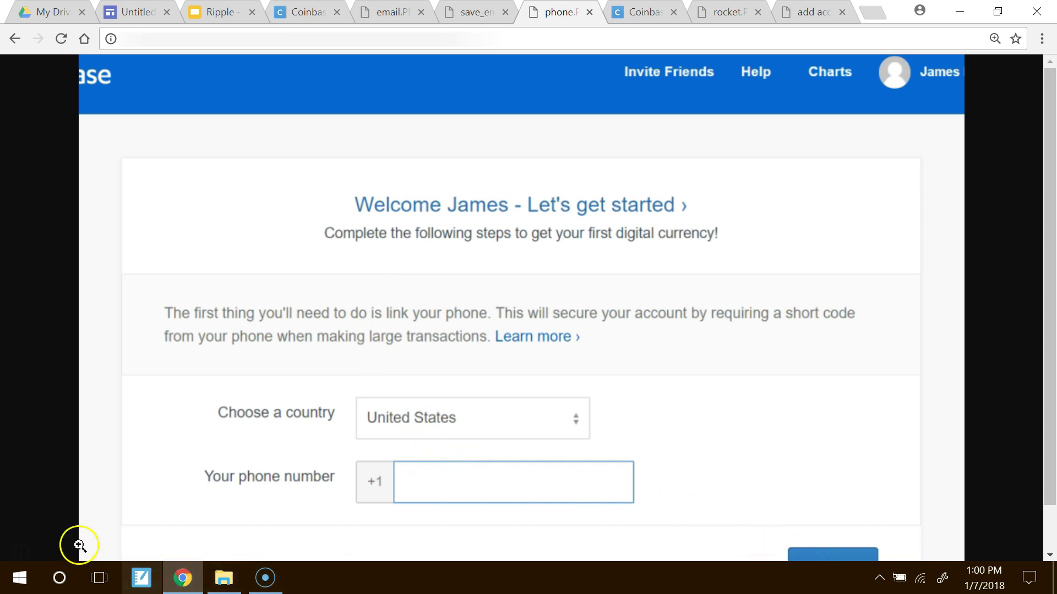
{"action": "key", "text": "alt+Tab"}
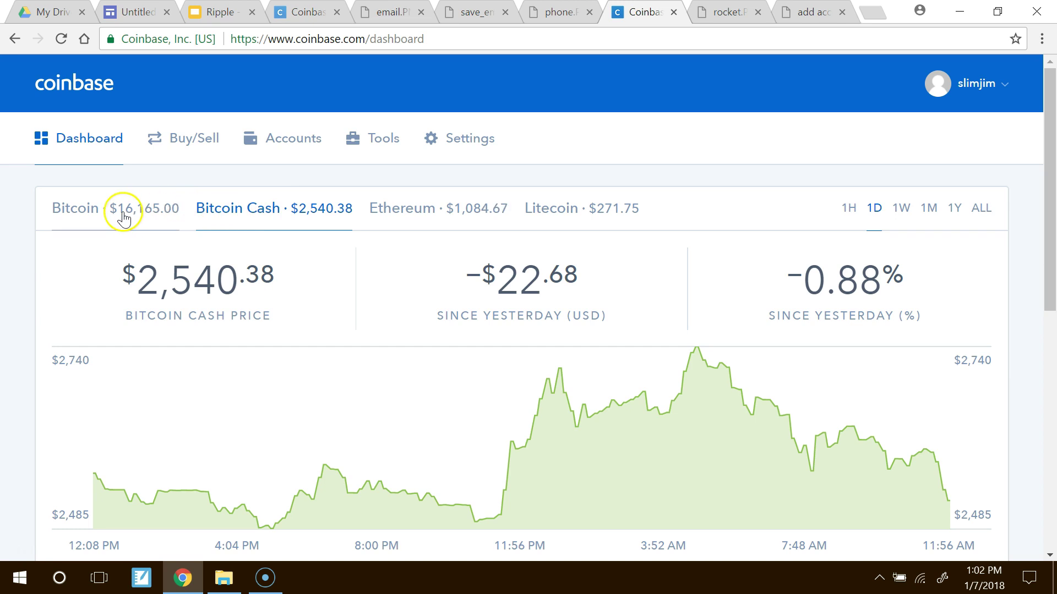
{"action": "left_click", "coordinate": [250, 220]}
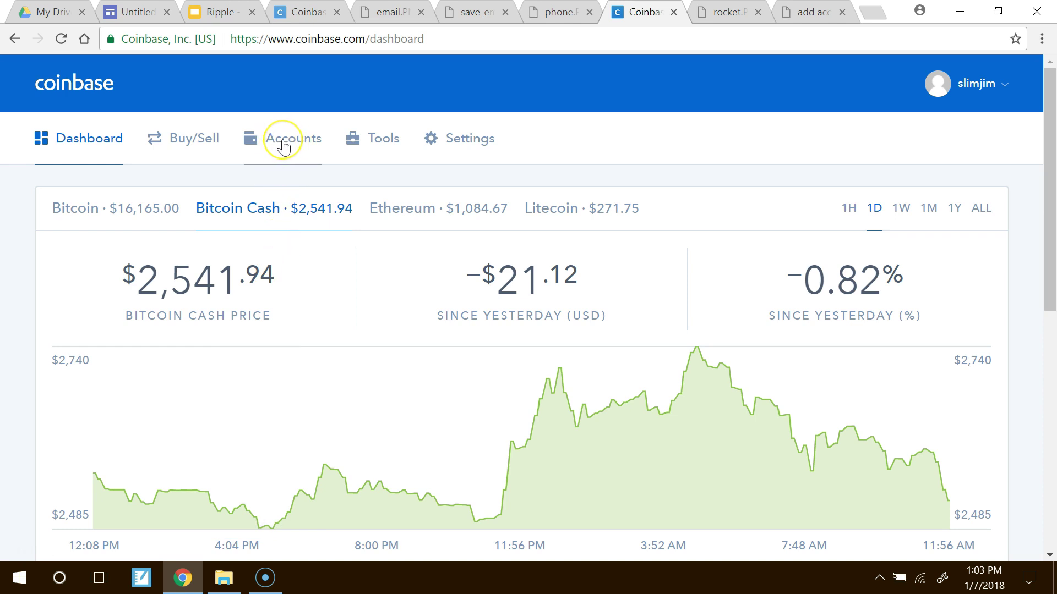
Step: Open the wallets overview and view the ETH wallet's transaction history
{"action": "left_click", "coordinate": [284, 145]}
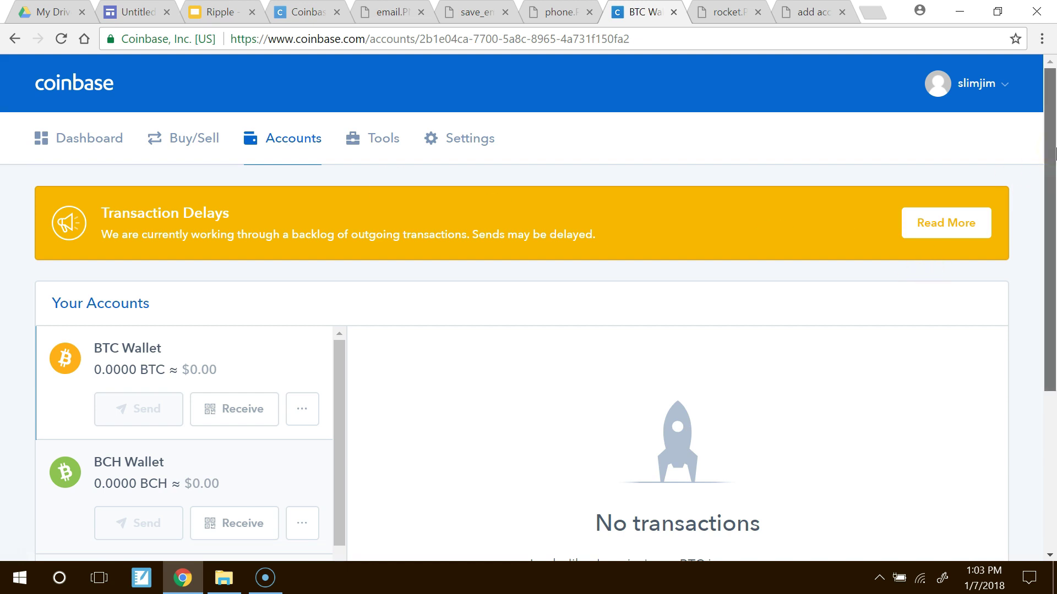
{"action": "left_click_drag", "start_coordinate": [1055, 155], "coordinate": [1051, 261]}
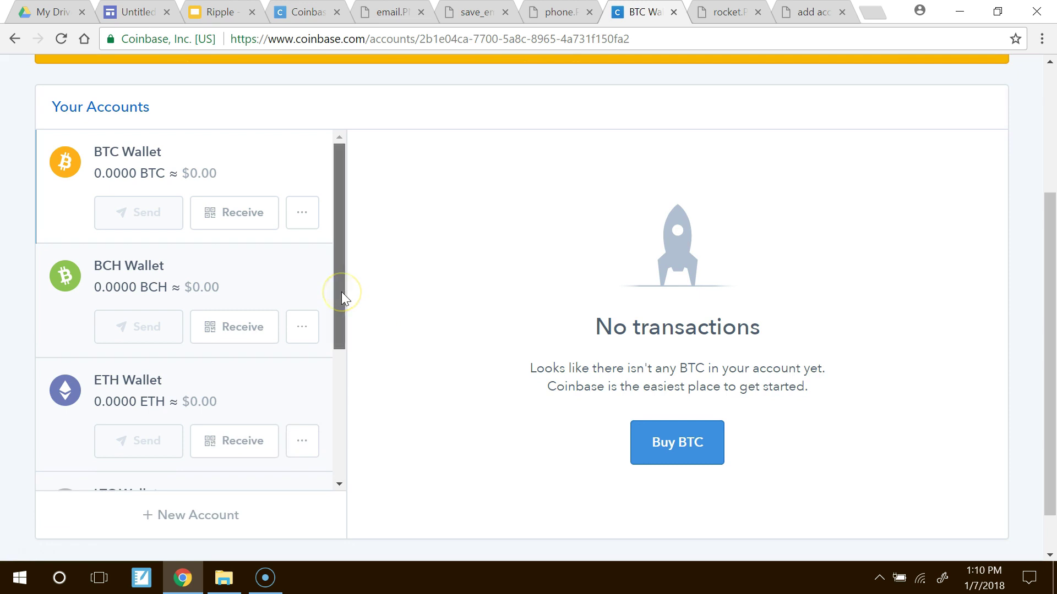
{"action": "left_click_drag", "start_coordinate": [341, 299], "coordinate": [343, 335]}
{"action": "left_click", "coordinate": [130, 315]}
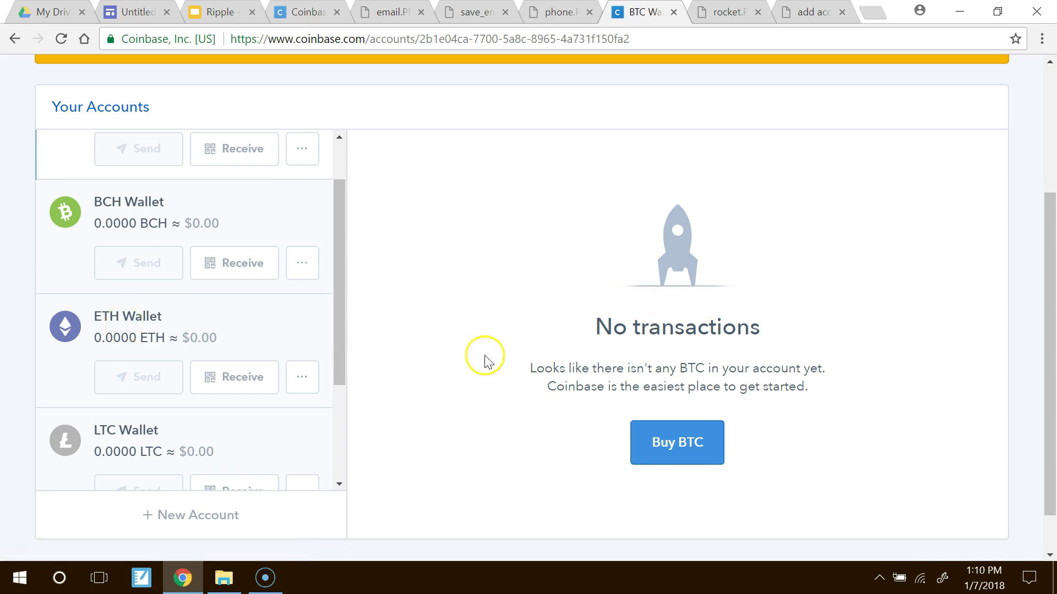
{"action": "left_click", "coordinate": [122, 330]}
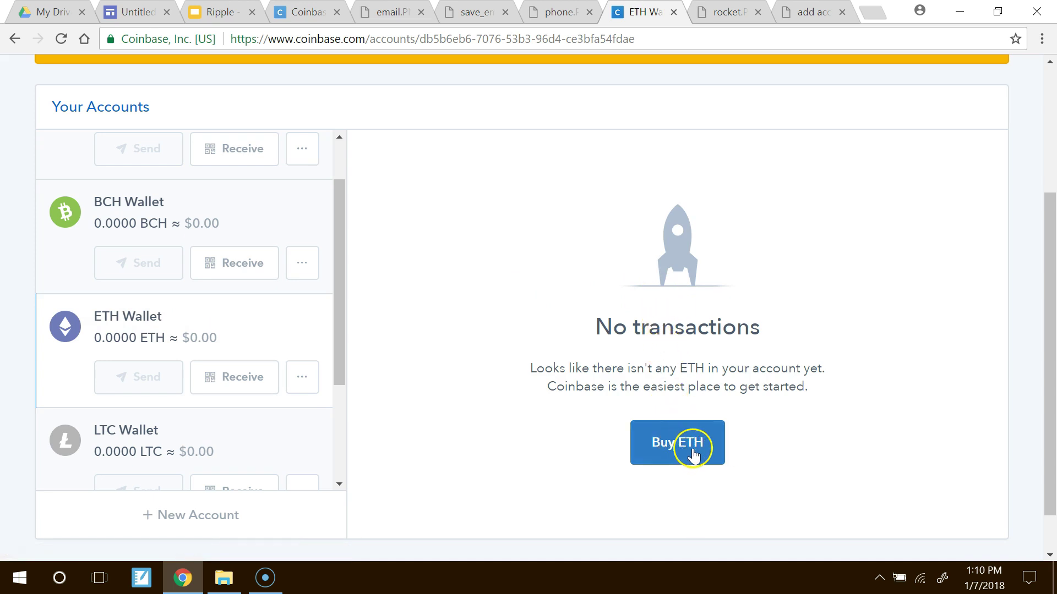
Step: Check the BTC wallet, then settle on the BCH Wallet's 0.04755318 BCH bought-and-sent history
{"action": "scroll", "coordinate": [339, 286], "scroll_direction": "up", "scroll_amount": 1}
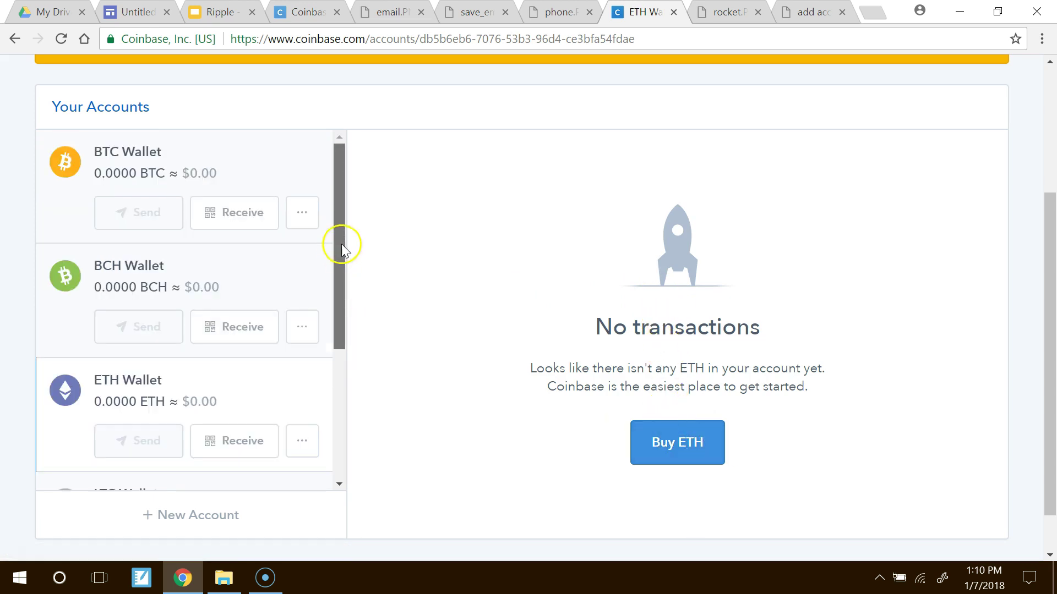
{"action": "left_click", "coordinate": [112, 162]}
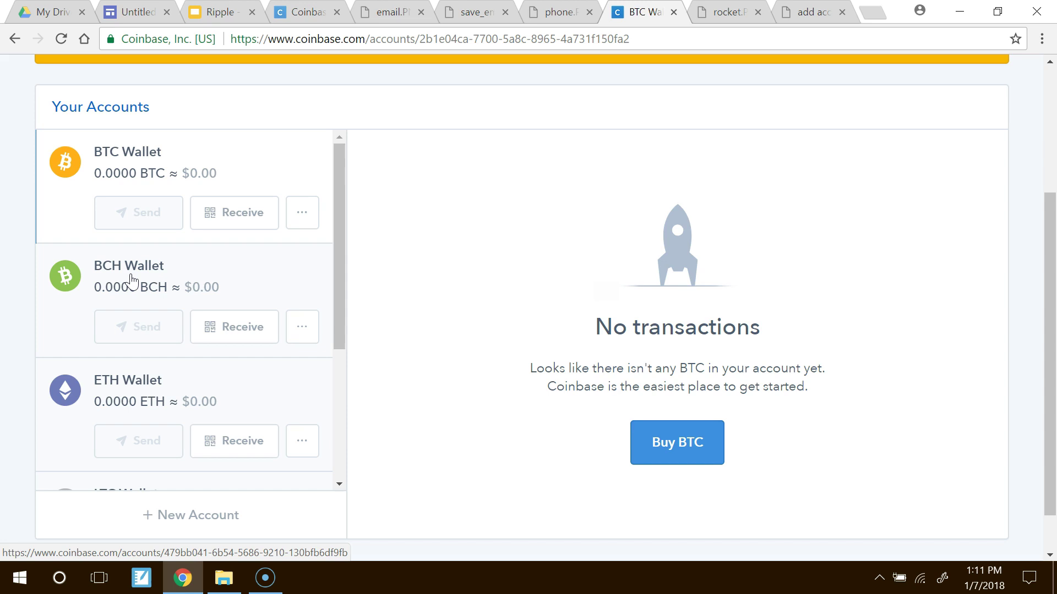
{"action": "left_click", "coordinate": [131, 281]}
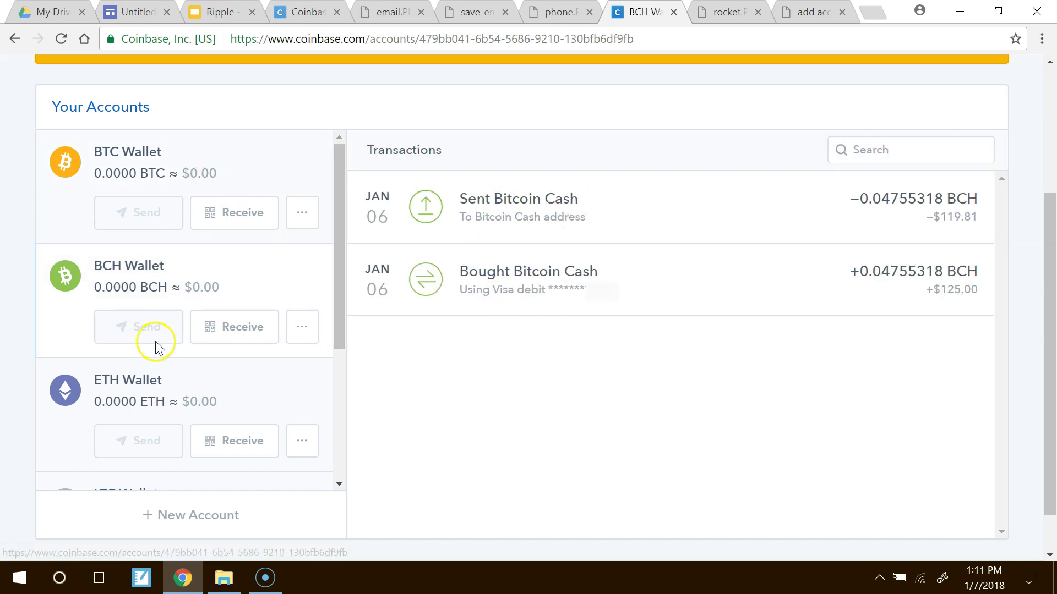
{"action": "left_click", "coordinate": [146, 379]}
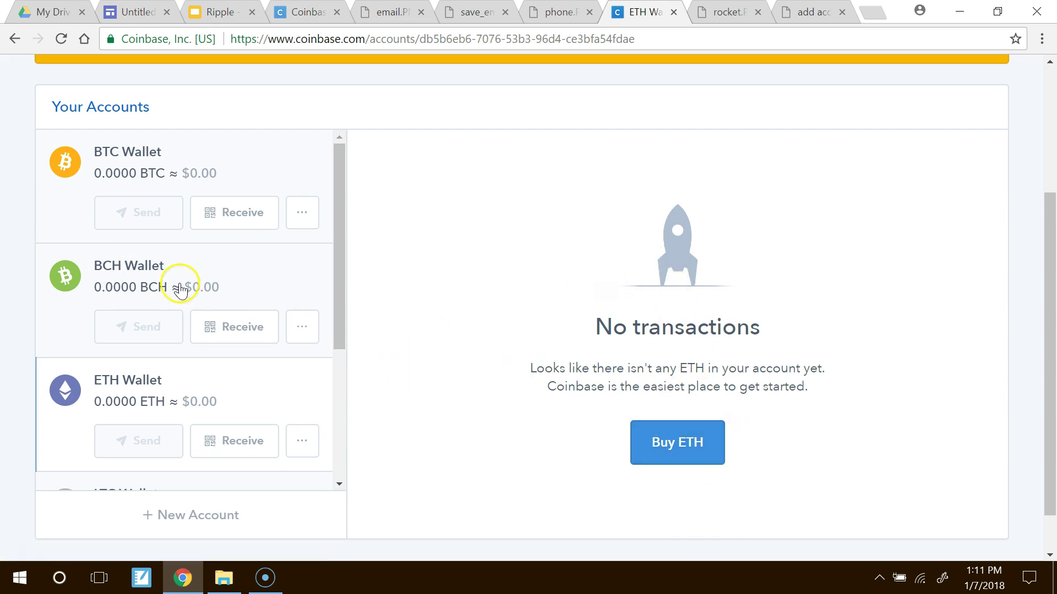
{"action": "left_click", "coordinate": [150, 286]}
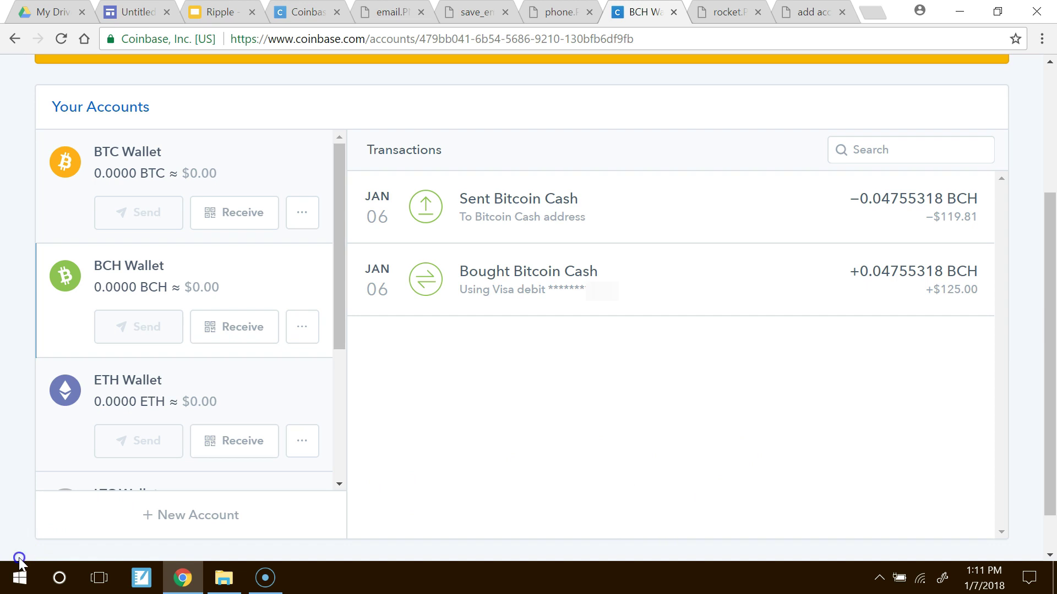
{"action": "key", "text": "ctrl+Tab"}
{"action": "key", "text": "ctrl+Tab"}
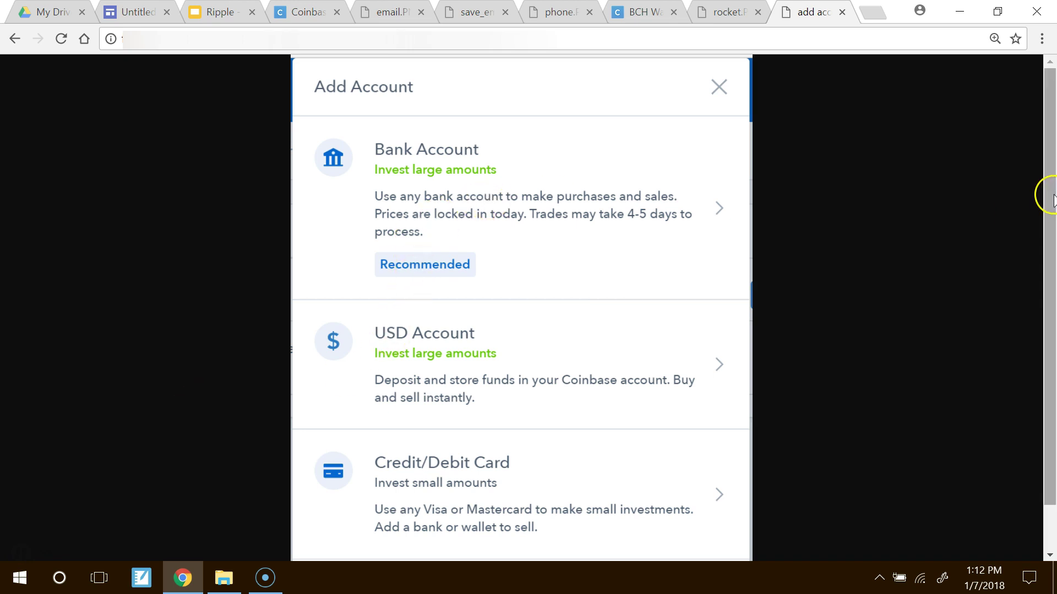
Step: Scroll down the Add Account payment-method list toward the credit/debit card option
{"action": "left_click_drag", "start_coordinate": [1053, 197], "coordinate": [1045, 243]}
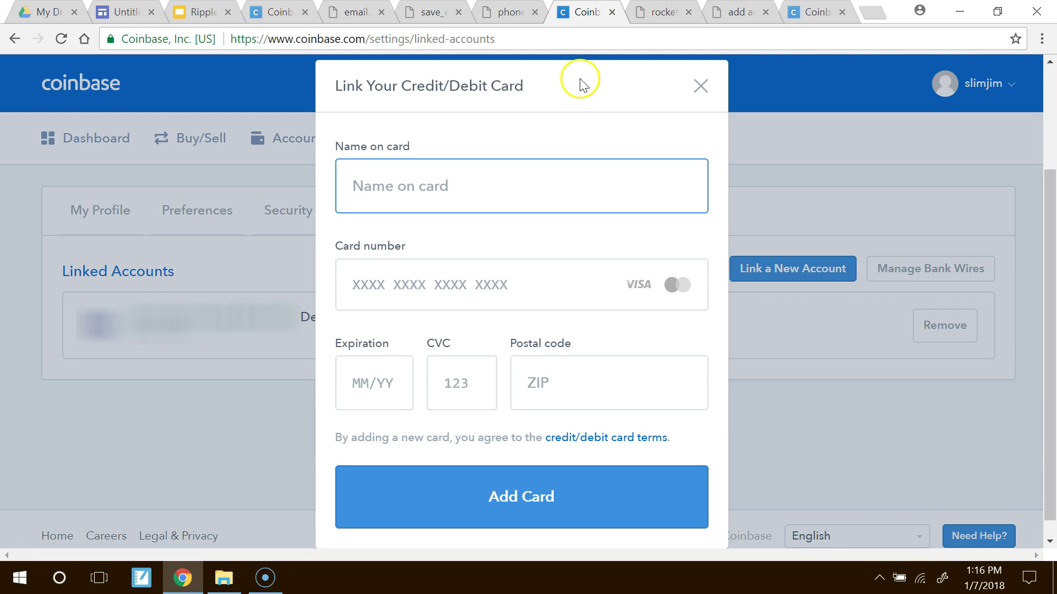
{"action": "left_click", "coordinate": [698, 91]}
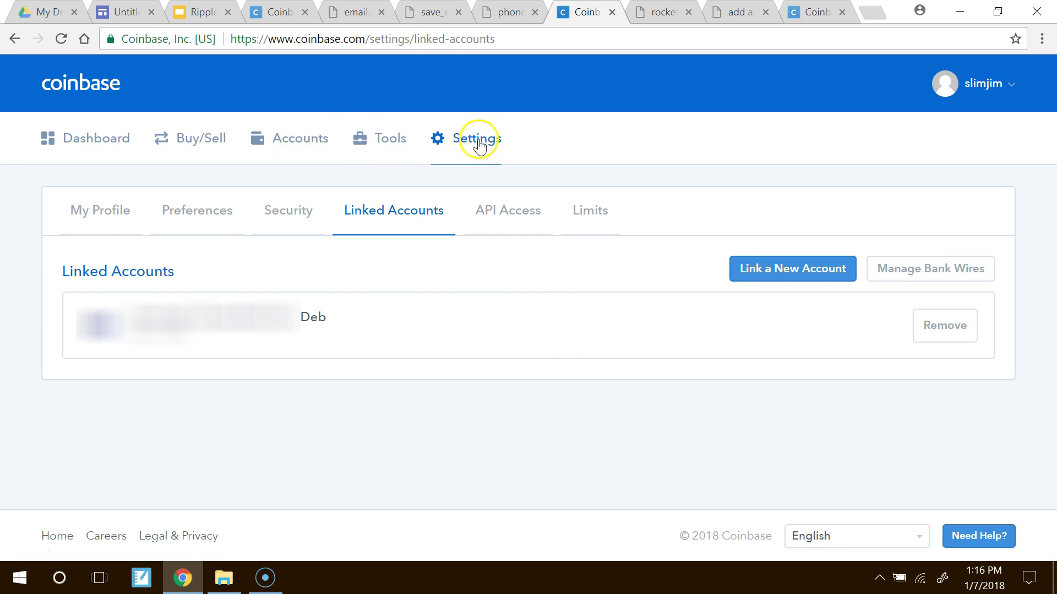
{"action": "left_click", "coordinate": [295, 146]}
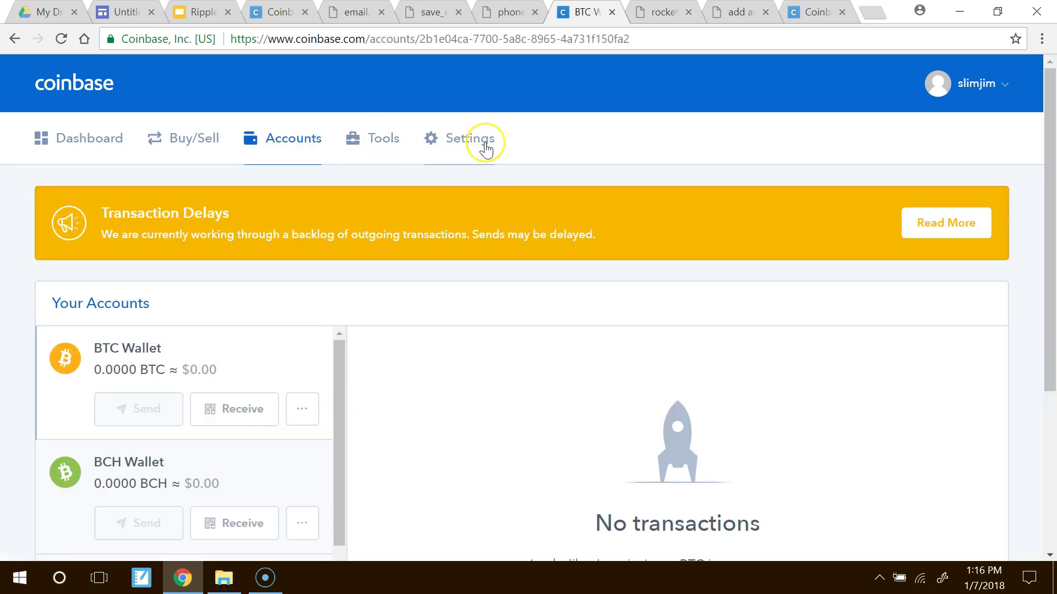
{"action": "left_click", "coordinate": [485, 148]}
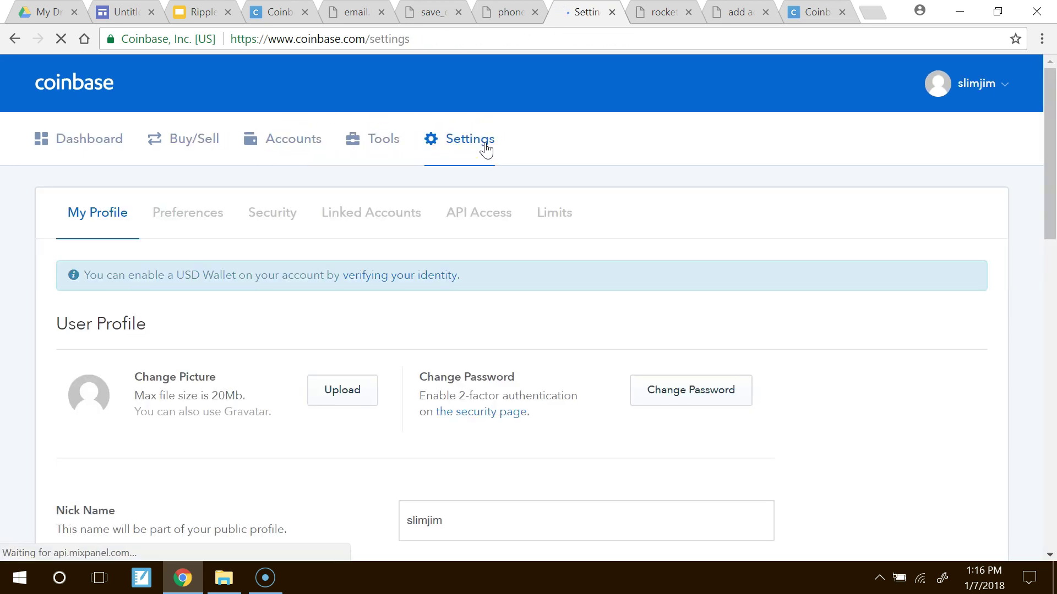
{"action": "left_click", "coordinate": [381, 219]}
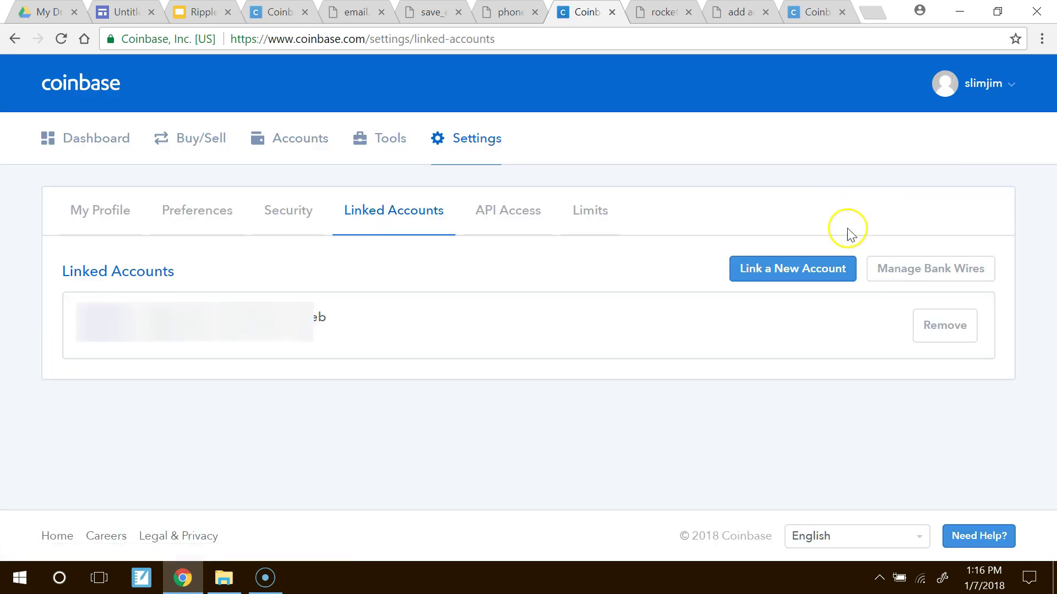
{"action": "left_click", "coordinate": [787, 278]}
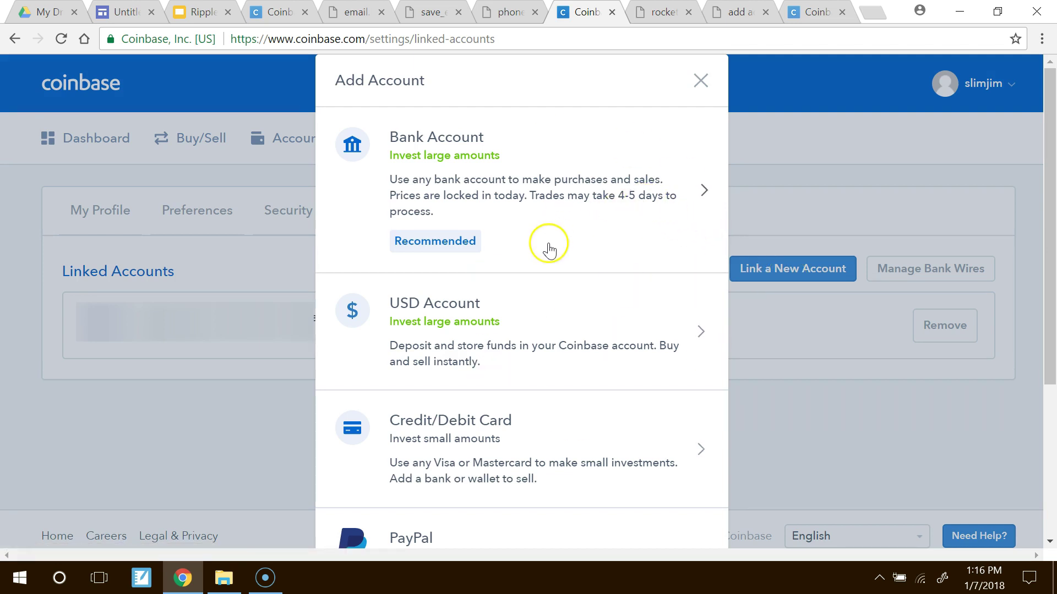
Step: Start linking a credit or debit card and clear the prefilled name on card
{"action": "left_click", "coordinate": [461, 454]}
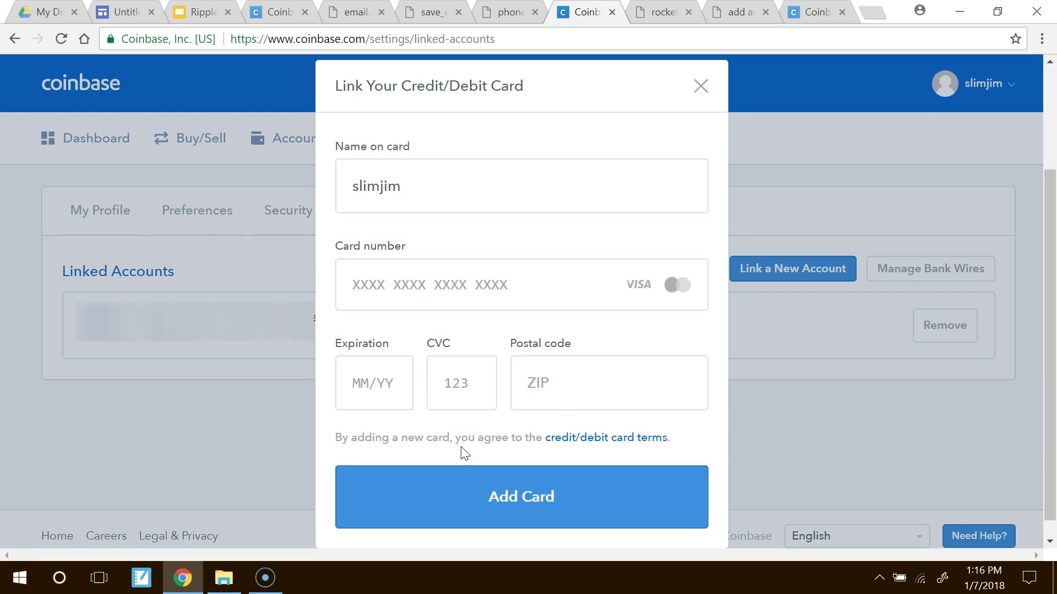
{"action": "left_click", "coordinate": [442, 161]}
{"action": "key", "text": "BackSpace"}
{"action": "key", "text": "BackSpace"}
{"action": "key", "text": "BackSpace"}
{"action": "key", "text": "BackSpace"}
{"action": "key", "text": "BackSpace"}
{"action": "key", "text": "BackSpace"}
{"action": "key", "text": "BackSpace"}
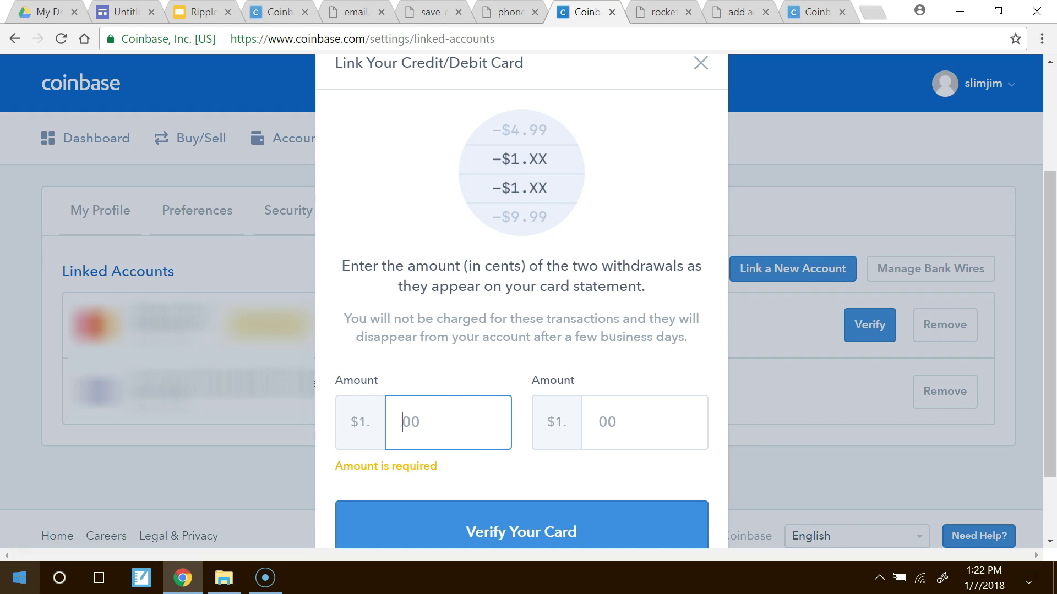
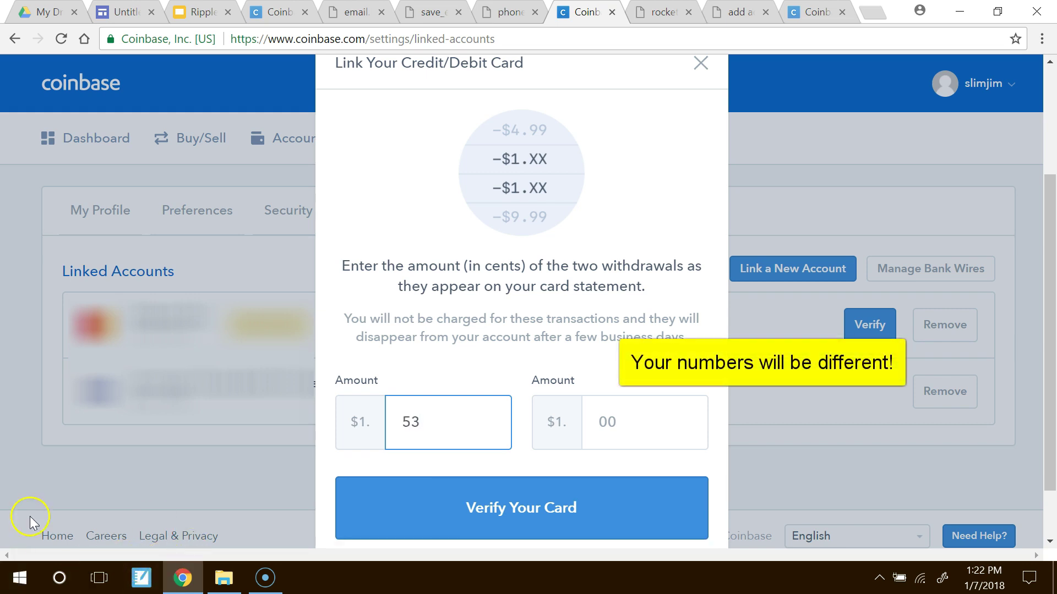
Step: Enter the two small withdrawal amounts from the card statement and submit the verification
{"action": "left_click", "coordinate": [647, 426]}
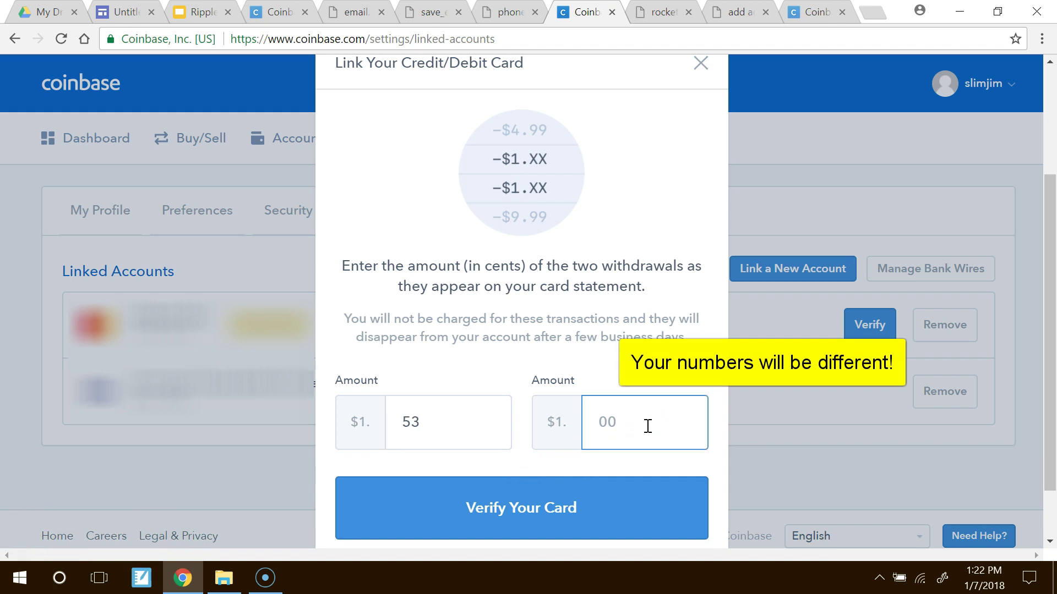
{"action": "left_click", "coordinate": [524, 516]}
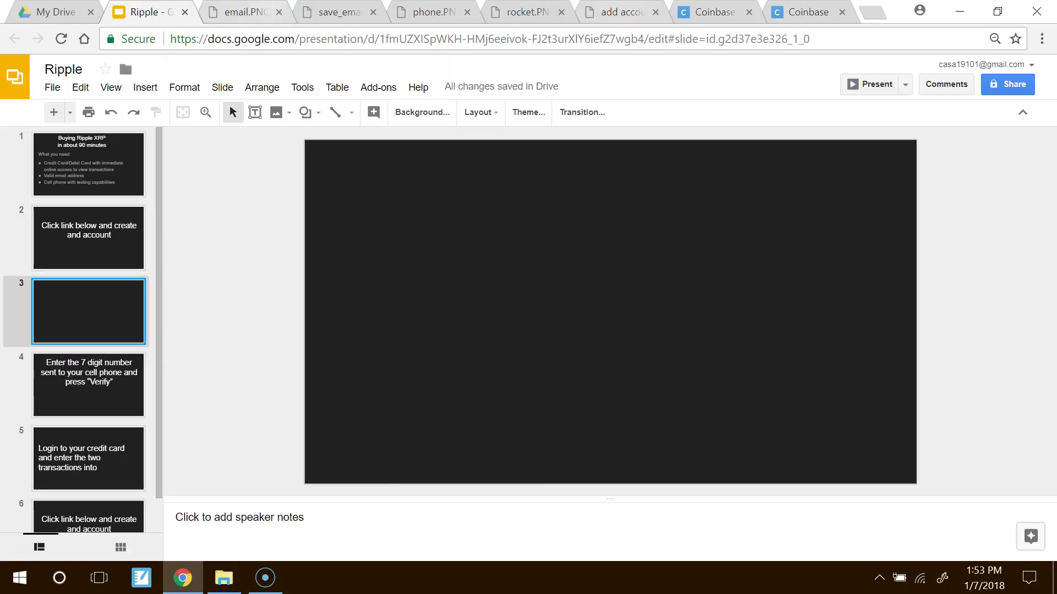
Step: Leave Google Slides via the Coinbase tabs and return to the Coinbase price dashboard
{"action": "left_click", "coordinate": [705, 11]}
{"action": "left_click", "coordinate": [804, 11]}
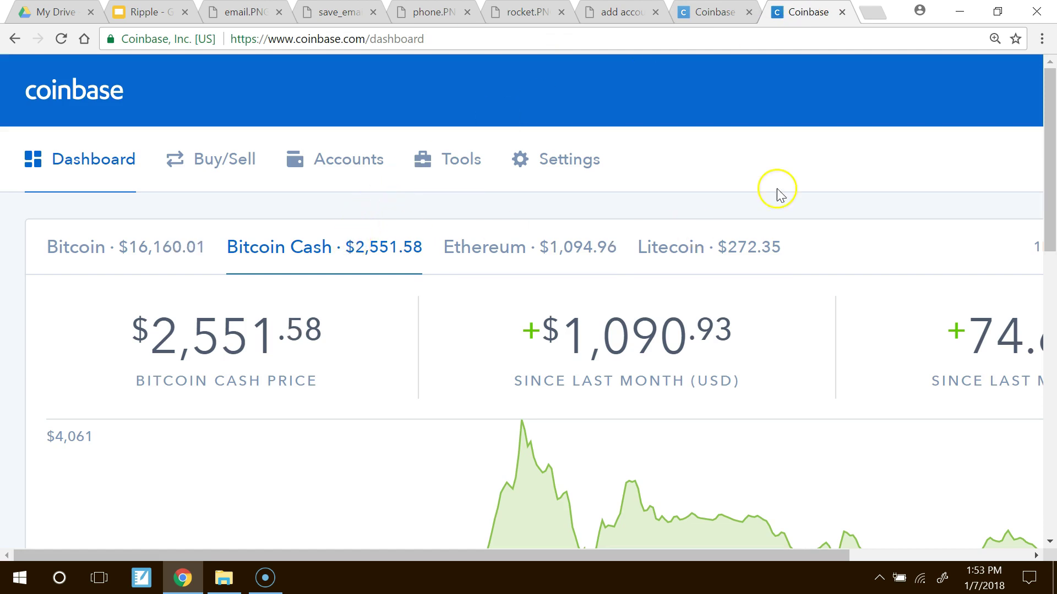
{"action": "left_click_drag", "start_coordinate": [1051, 137], "coordinate": [953, 117]}
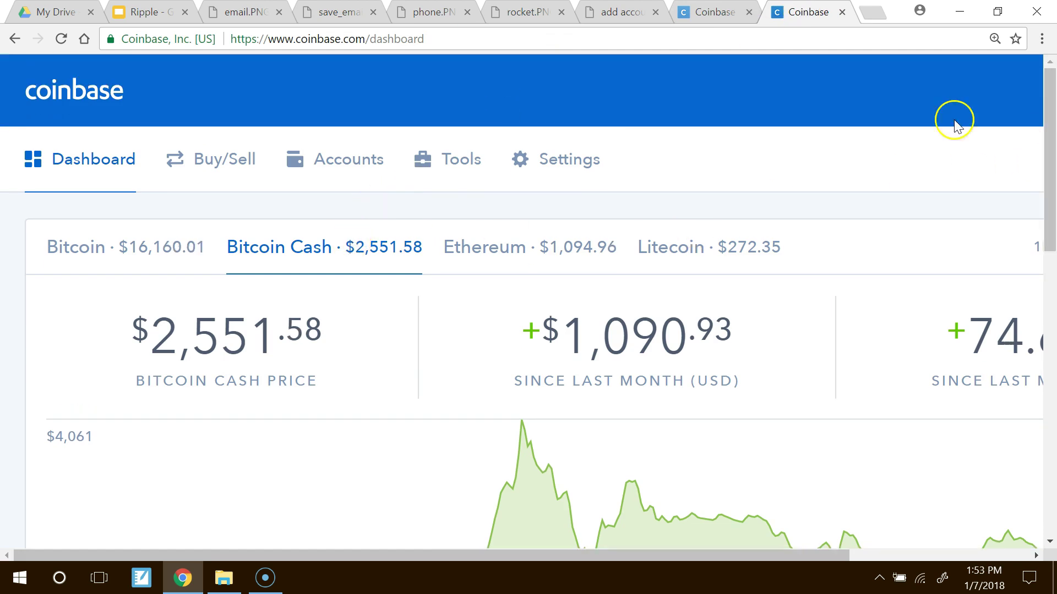
Step: Open the Buy/Sell page and choose Bitcoin Cash as the currency to buy
{"action": "left_click", "coordinate": [219, 170]}
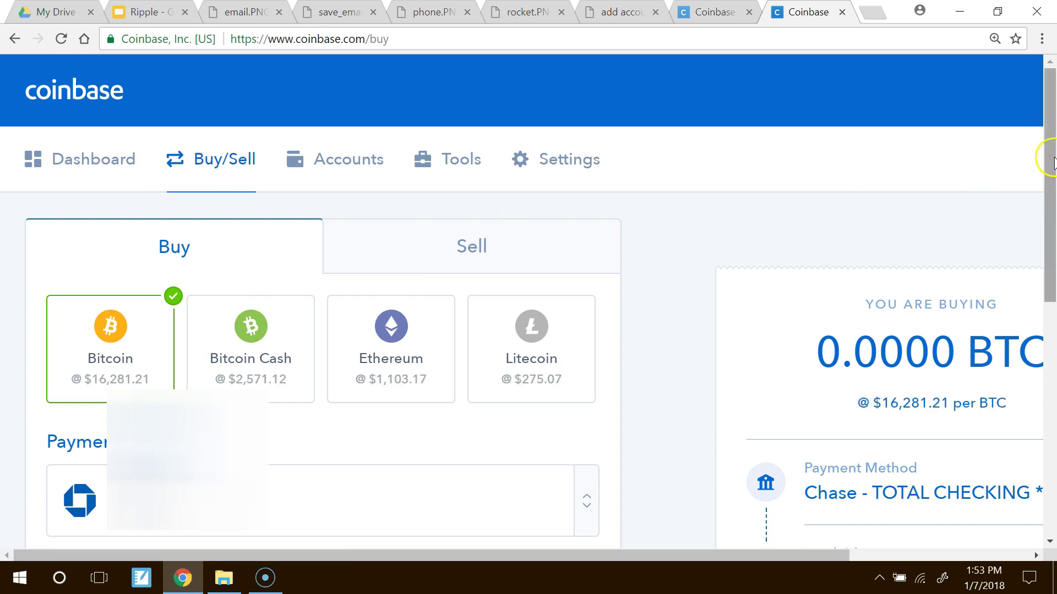
{"action": "left_click_drag", "start_coordinate": [1052, 160], "coordinate": [1051, 198]}
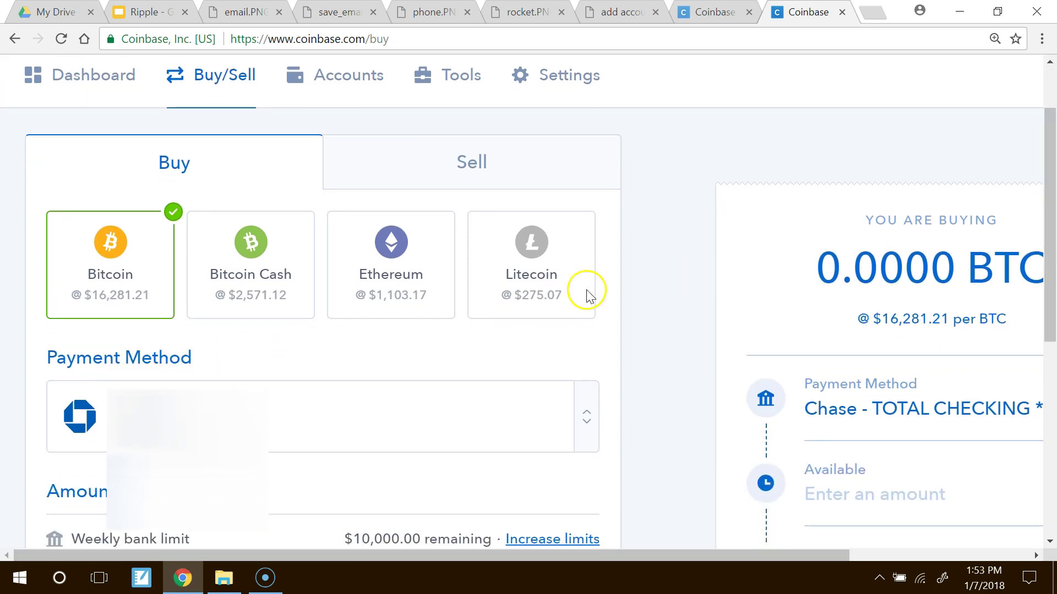
{"action": "left_click", "coordinate": [259, 277]}
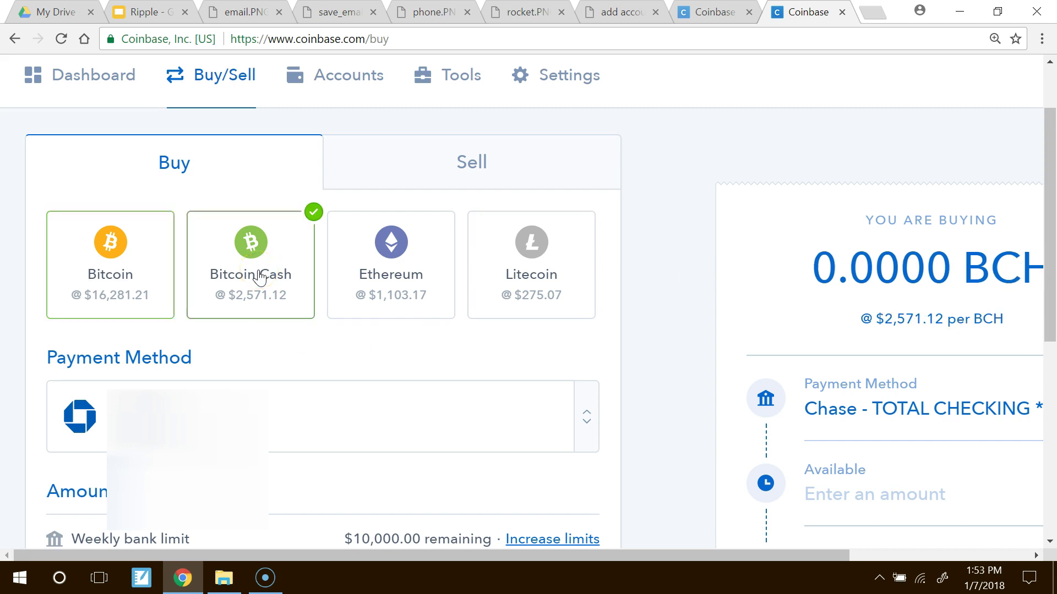
{"action": "left_click", "coordinate": [100, 274]}
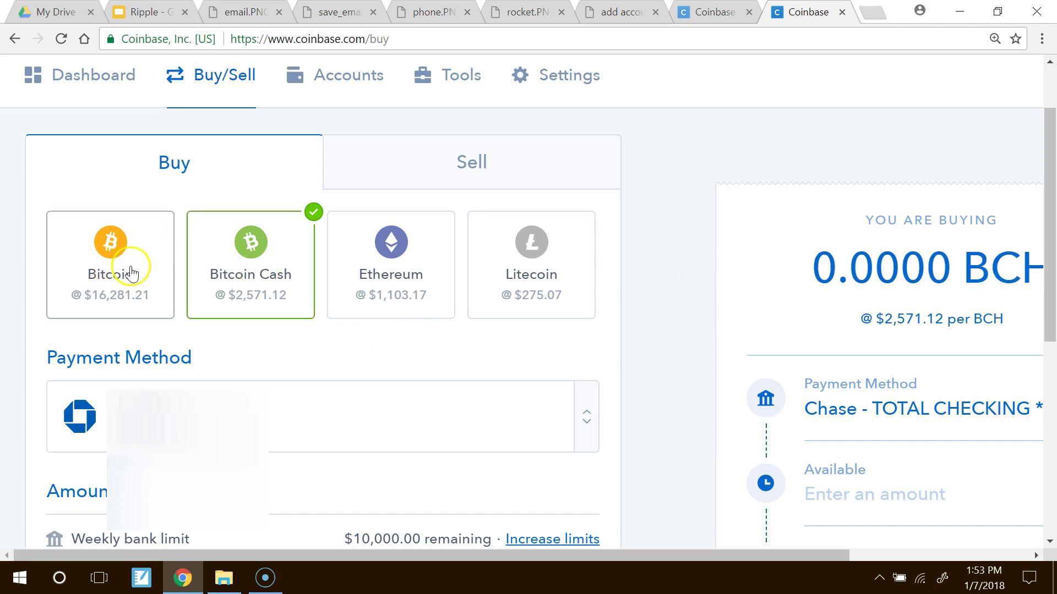
{"action": "left_click_drag", "start_coordinate": [1051, 218], "coordinate": [1040, 332]}
Step: Pay with the Visa credit card, enter 110 USD, and submit the order for review
{"action": "left_click", "coordinate": [426, 200]}
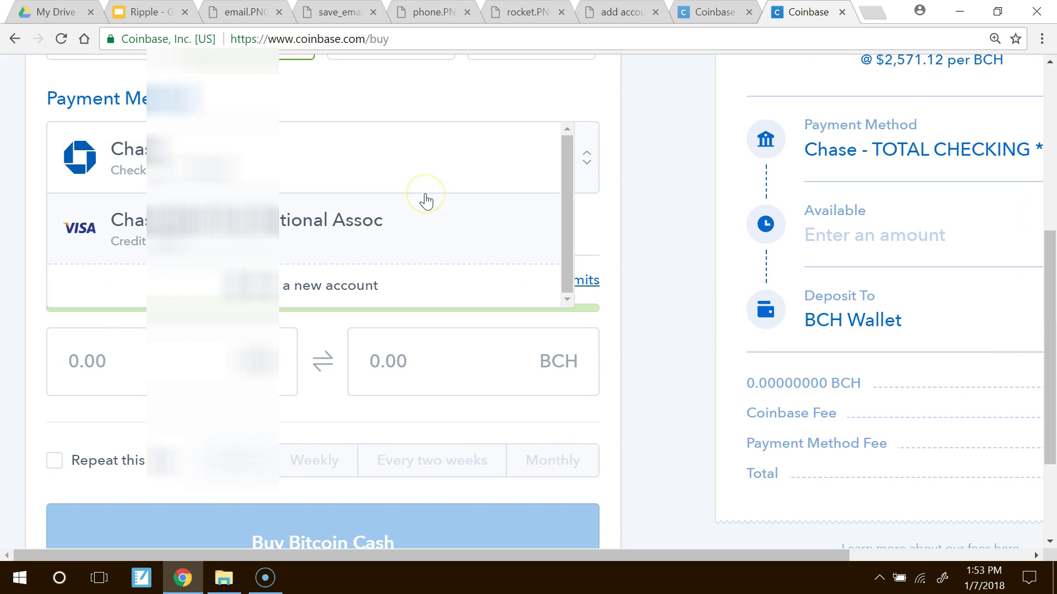
{"action": "left_click", "coordinate": [380, 237]}
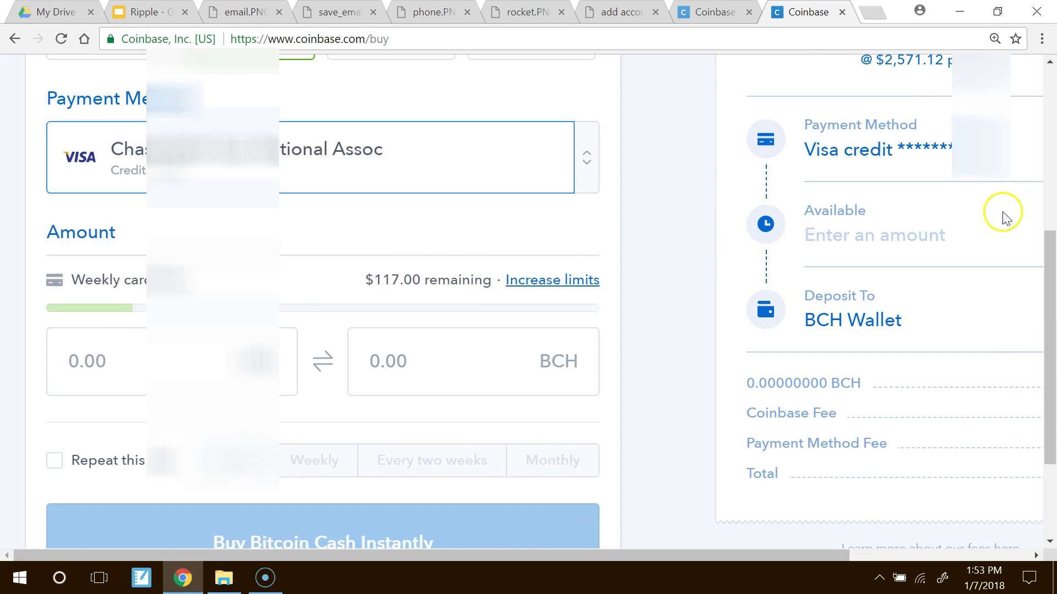
{"action": "left_click_drag", "start_coordinate": [1050, 250], "coordinate": [1050, 307]}
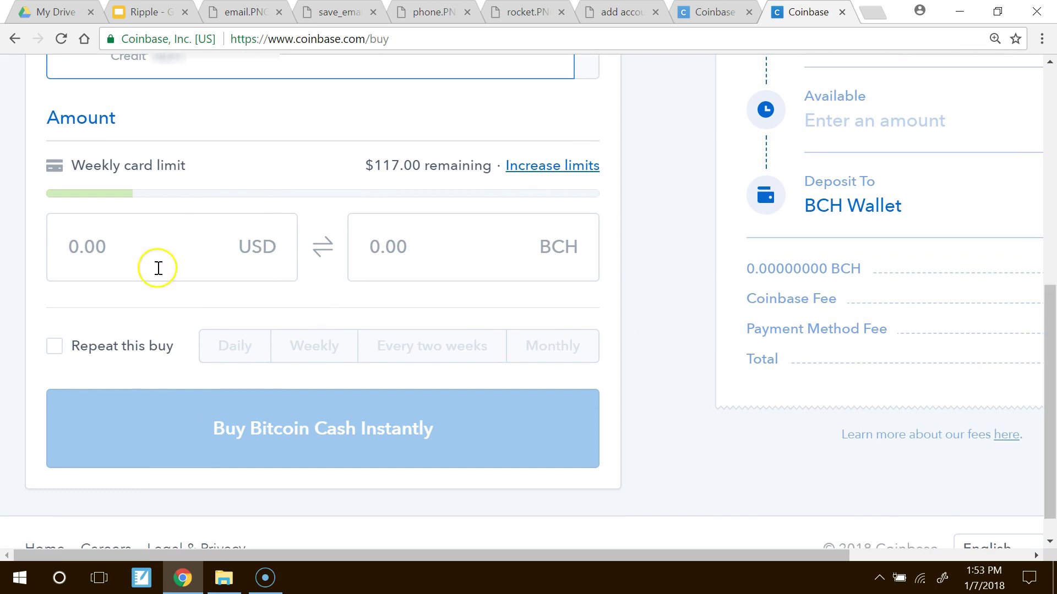
{"action": "left_click", "coordinate": [129, 254]}
{"action": "type", "text": "11"}
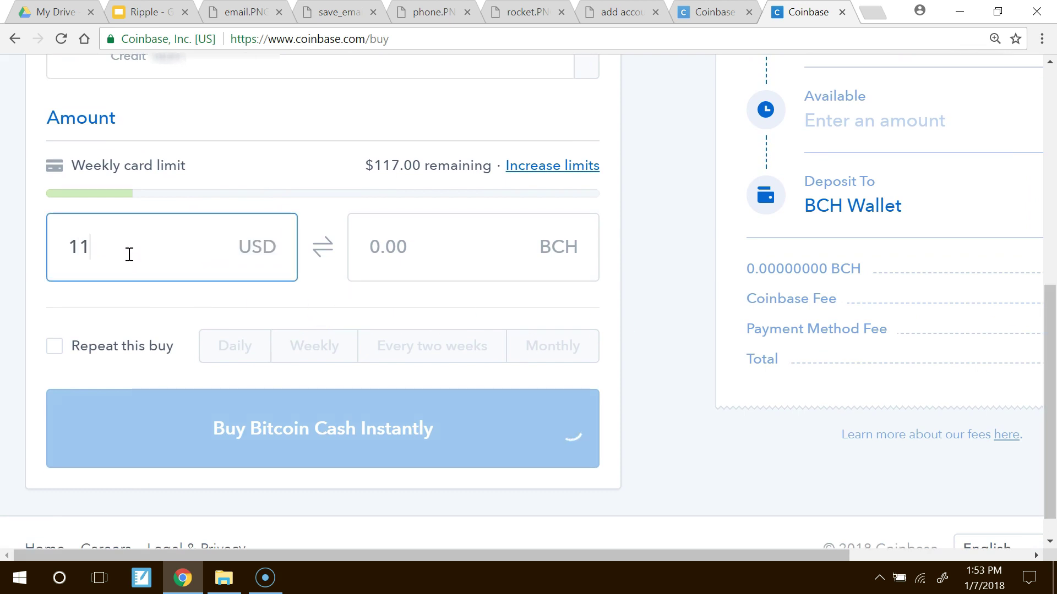
{"action": "type", "text": "0"}
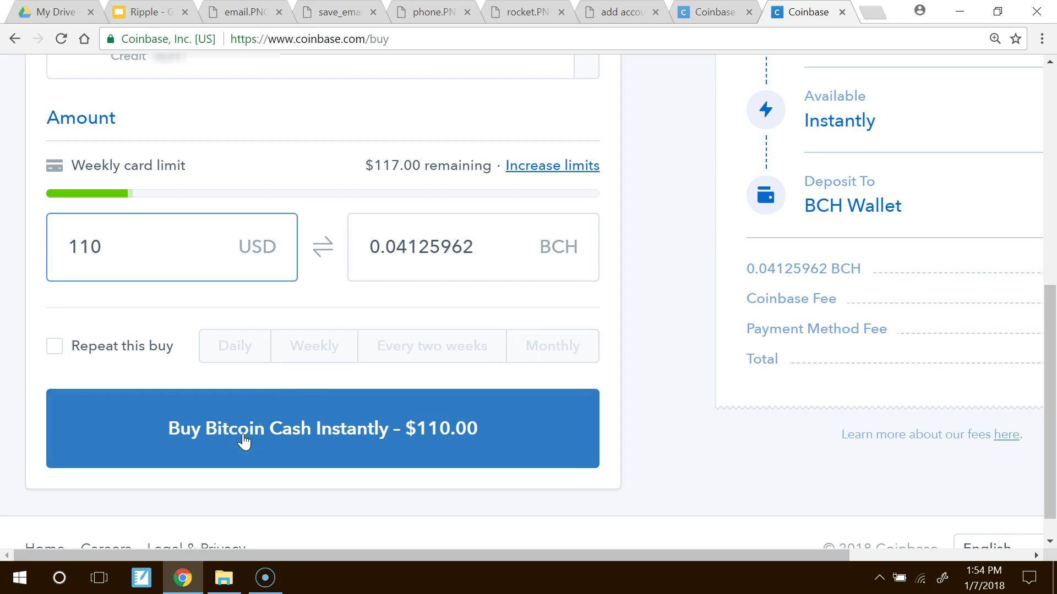
{"action": "left_click", "coordinate": [271, 428]}
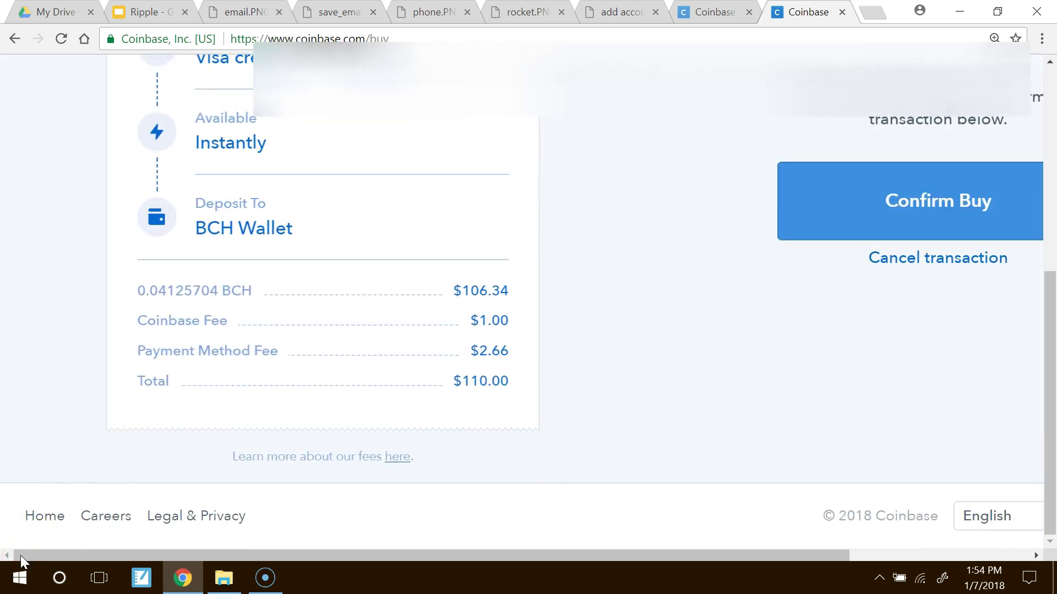
Step: Review the 0.04125704 BCH order totalling $110.00 with fees and confirm the buy
{"action": "left_click_drag", "start_coordinate": [1052, 370], "coordinate": [1046, 245]}
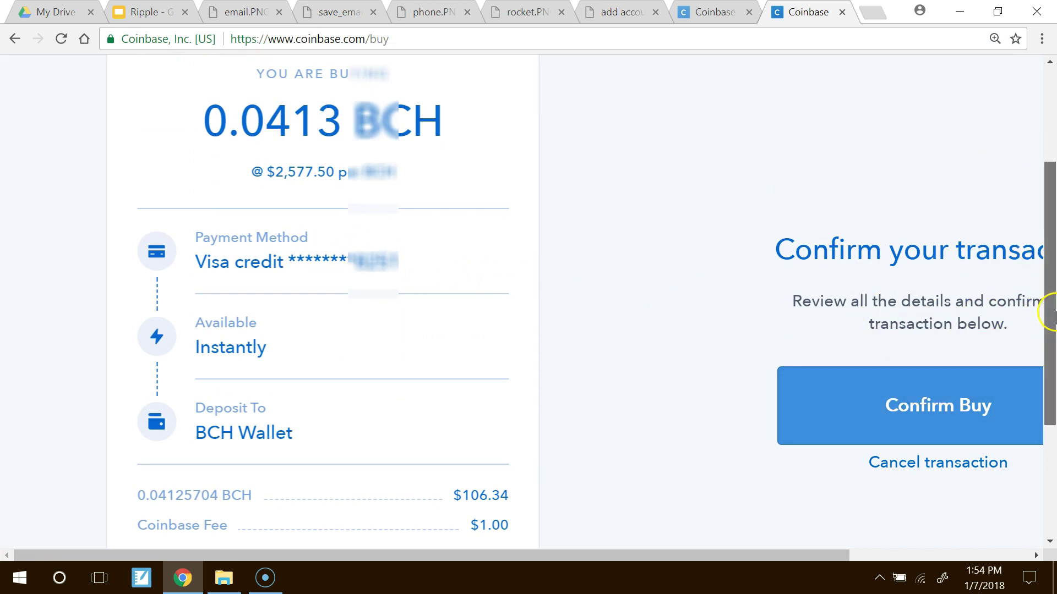
{"action": "left_click_drag", "start_coordinate": [1051, 322], "coordinate": [1048, 389]}
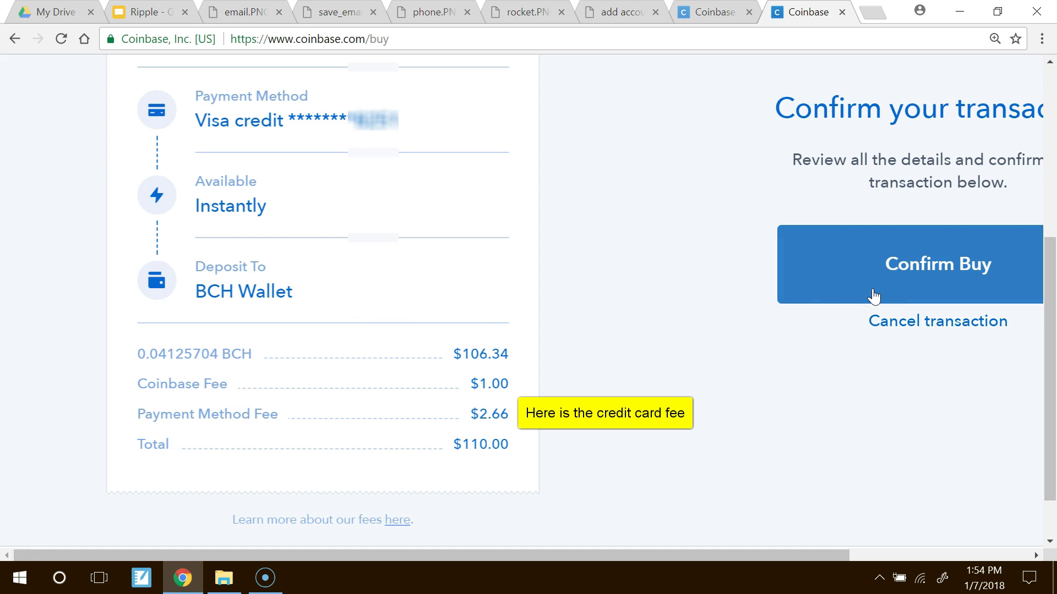
{"action": "left_click", "coordinate": [919, 264]}
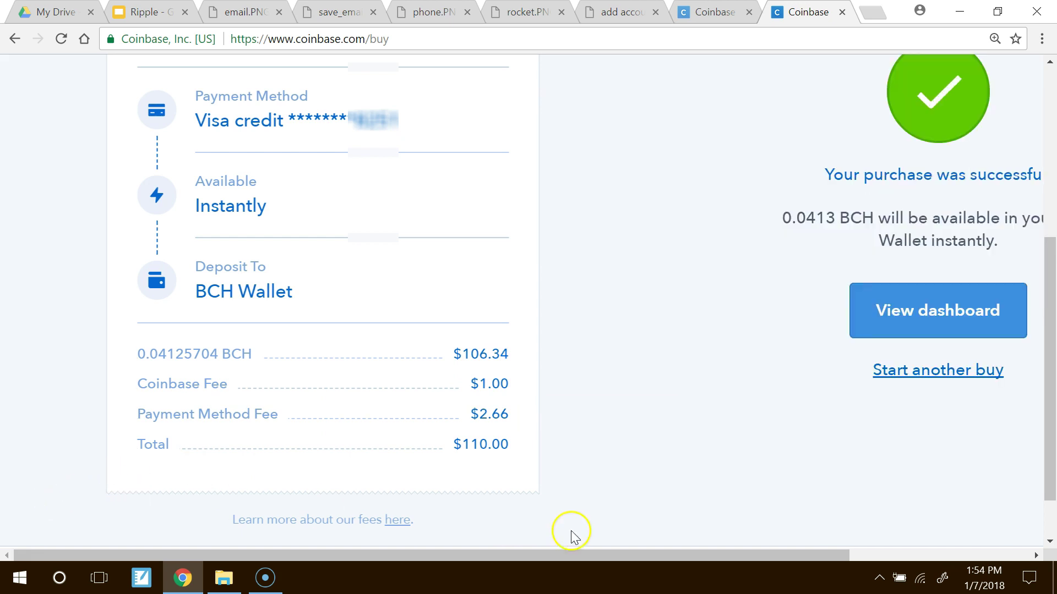
{"action": "left_click_drag", "start_coordinate": [1048, 419], "coordinate": [1052, 330]}
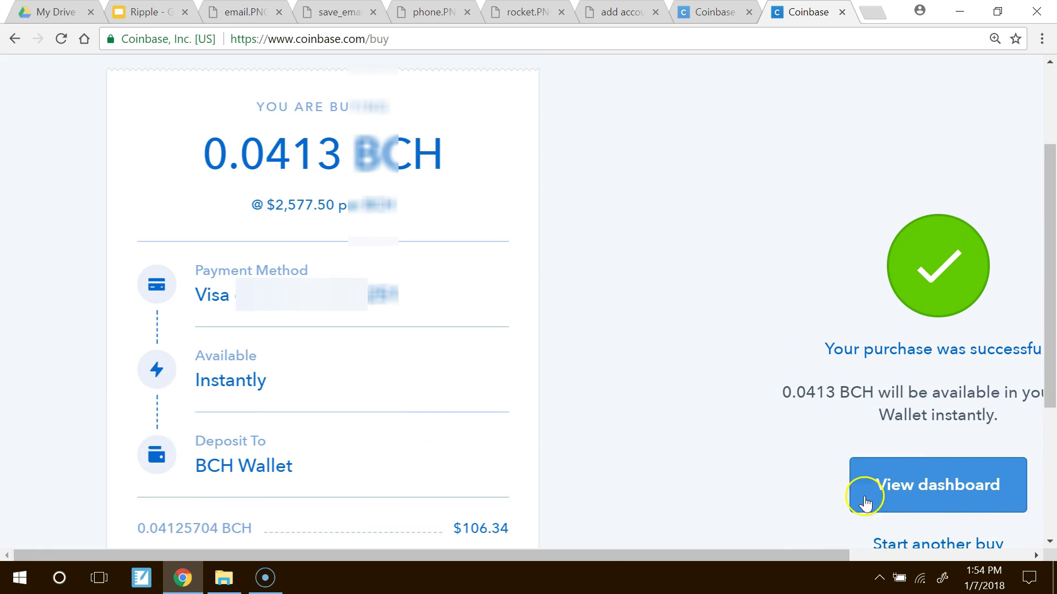
{"action": "left_click_drag", "start_coordinate": [777, 557], "coordinate": [828, 552]}
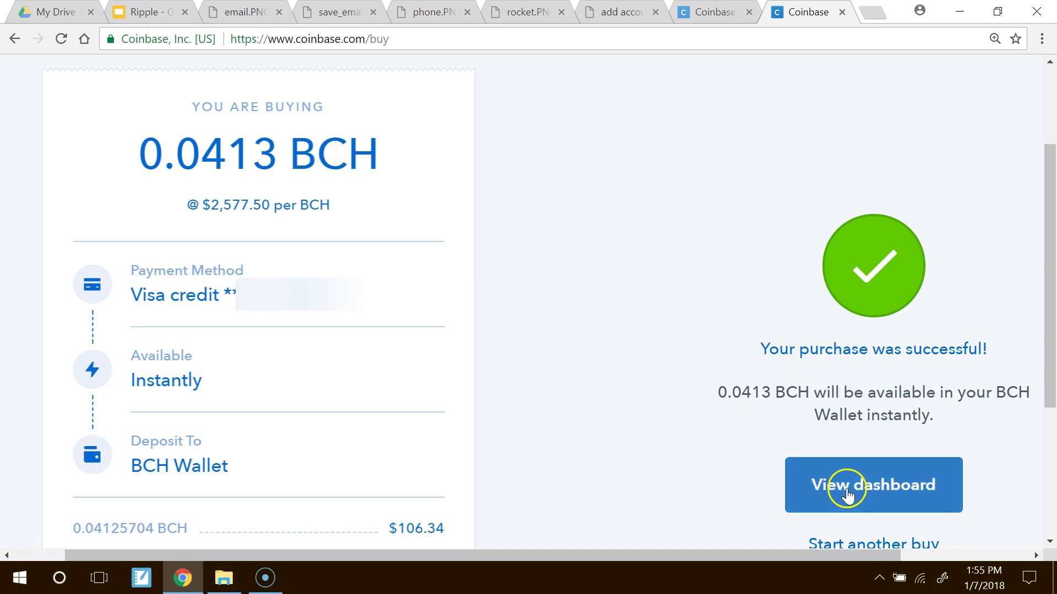
Step: Return to the dashboard and open the BCH Wallet's transaction list from Accounts
{"action": "left_click", "coordinate": [827, 485]}
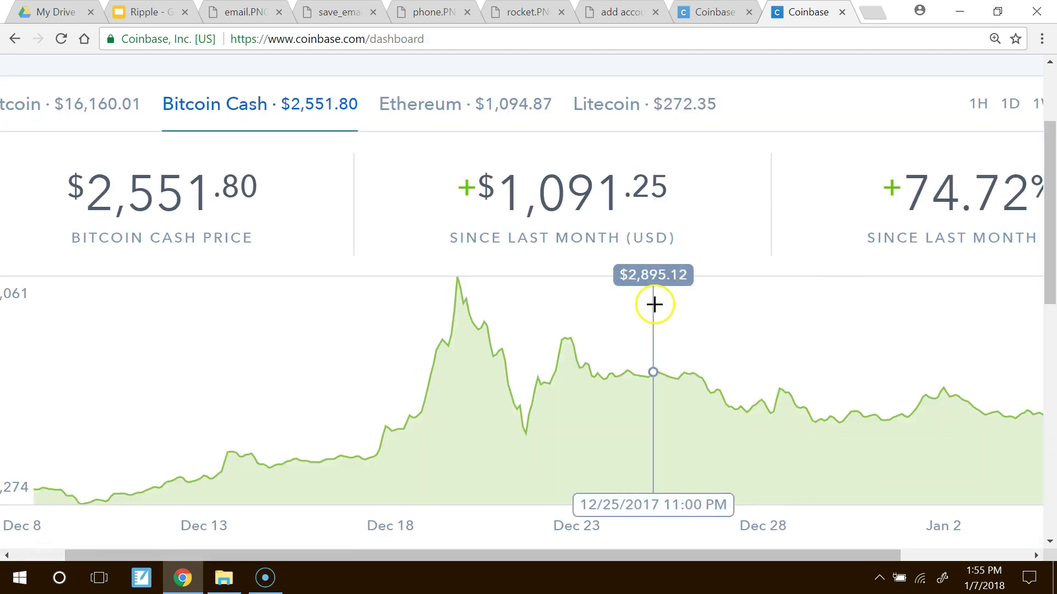
{"action": "left_click_drag", "start_coordinate": [1051, 197], "coordinate": [1051, 193]}
{"action": "scroll", "coordinate": [1048, 204], "scroll_direction": "up", "scroll_amount": 3}
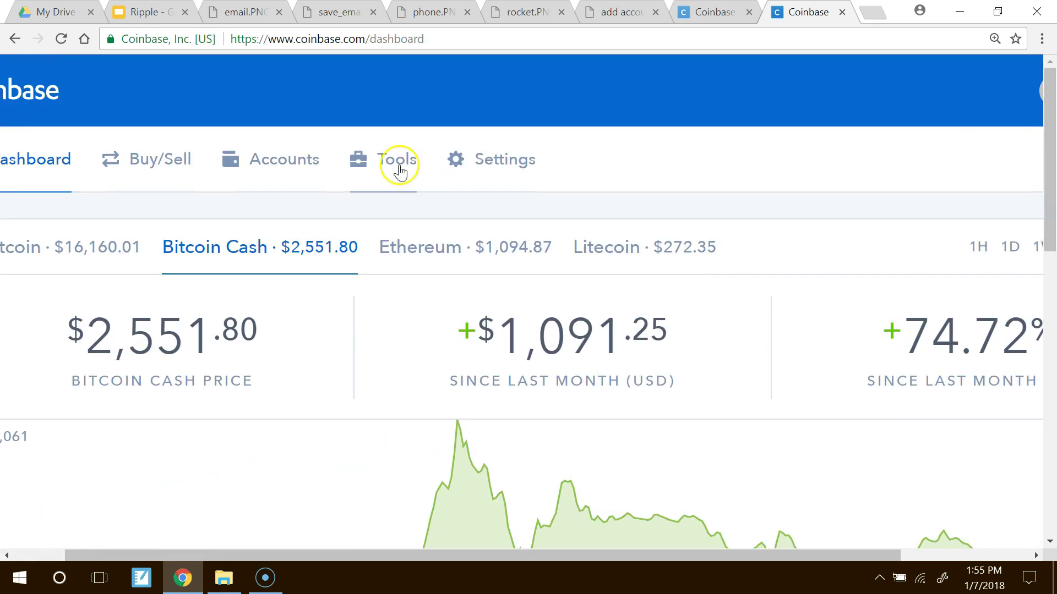
{"action": "left_click", "coordinate": [285, 172]}
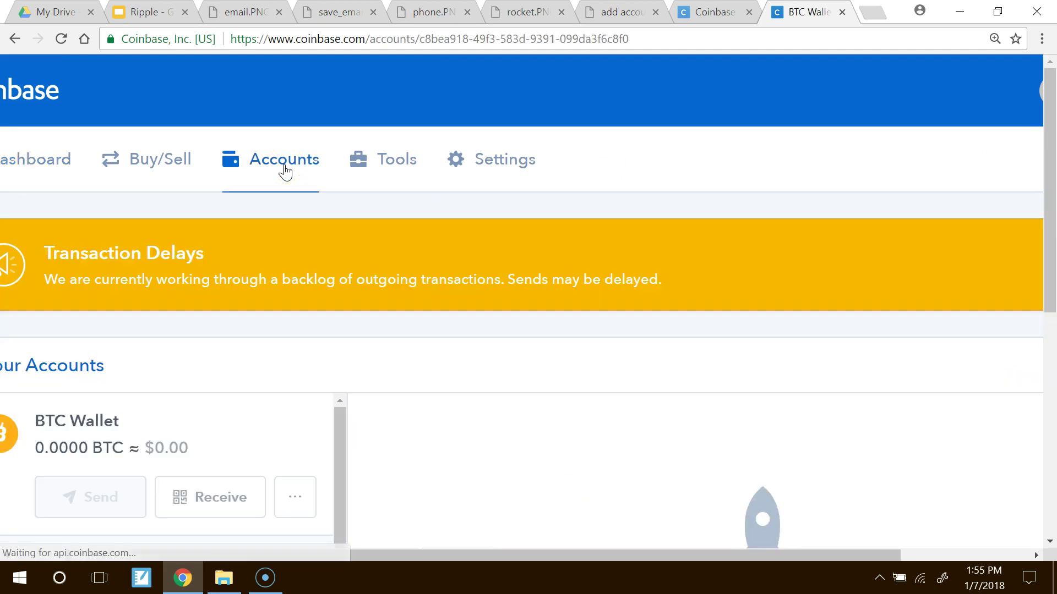
{"action": "left_click_drag", "start_coordinate": [1051, 130], "coordinate": [1033, 283]}
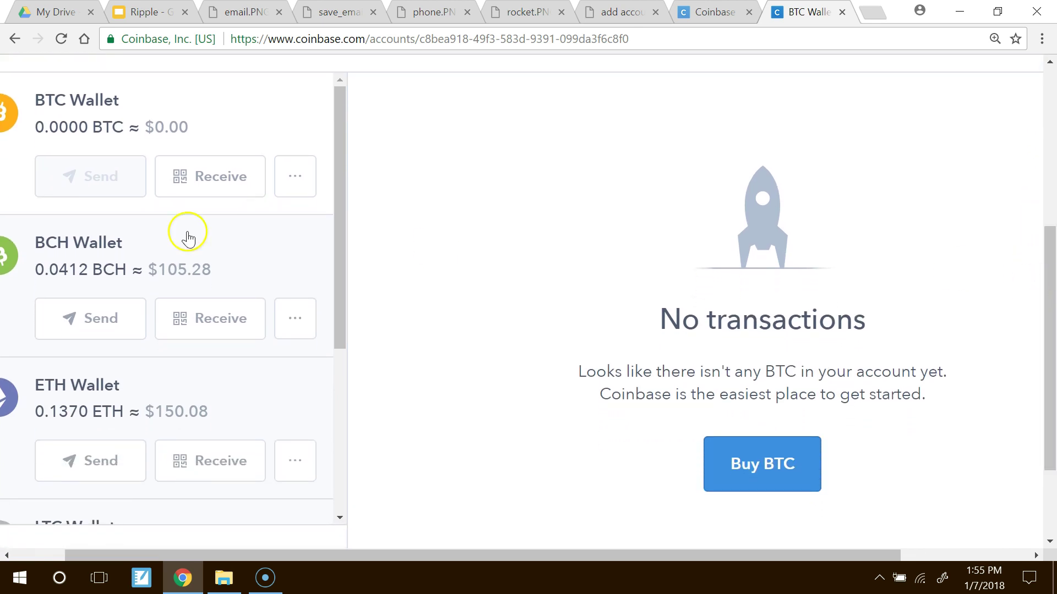
{"action": "left_click", "coordinate": [93, 251]}
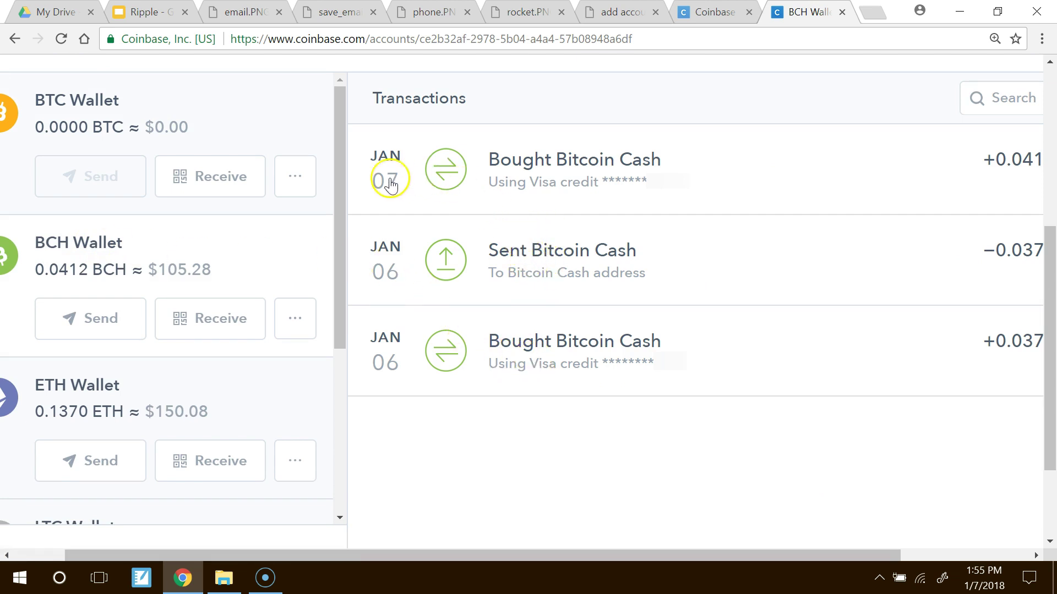
Step: Inspect the details of the Jan 07 Bitcoin Cash purchase, then close them
{"action": "left_click", "coordinate": [570, 181]}
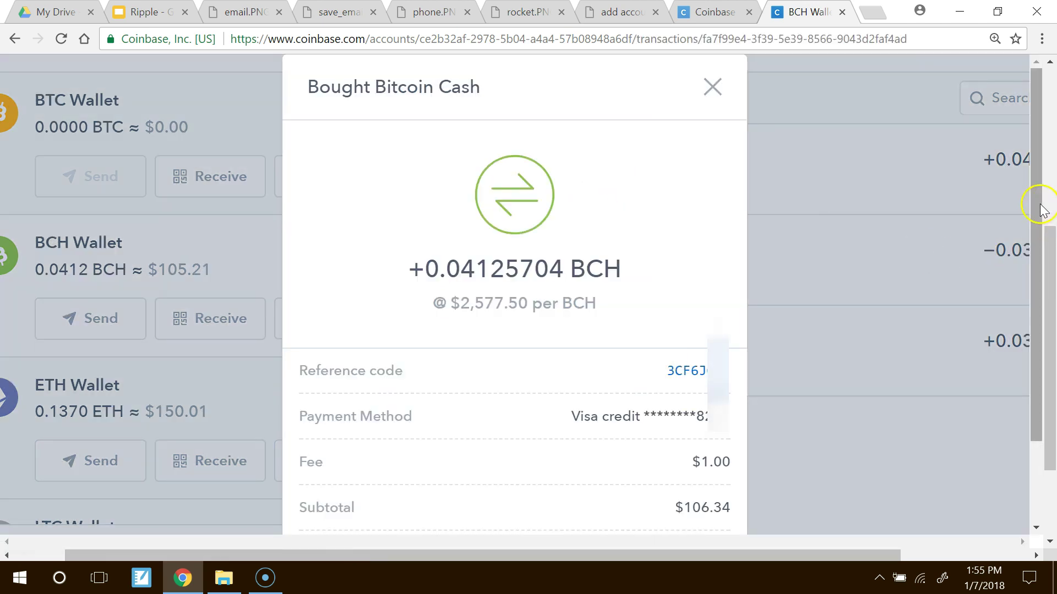
{"action": "left_click_drag", "start_coordinate": [1035, 205], "coordinate": [1022, 298]}
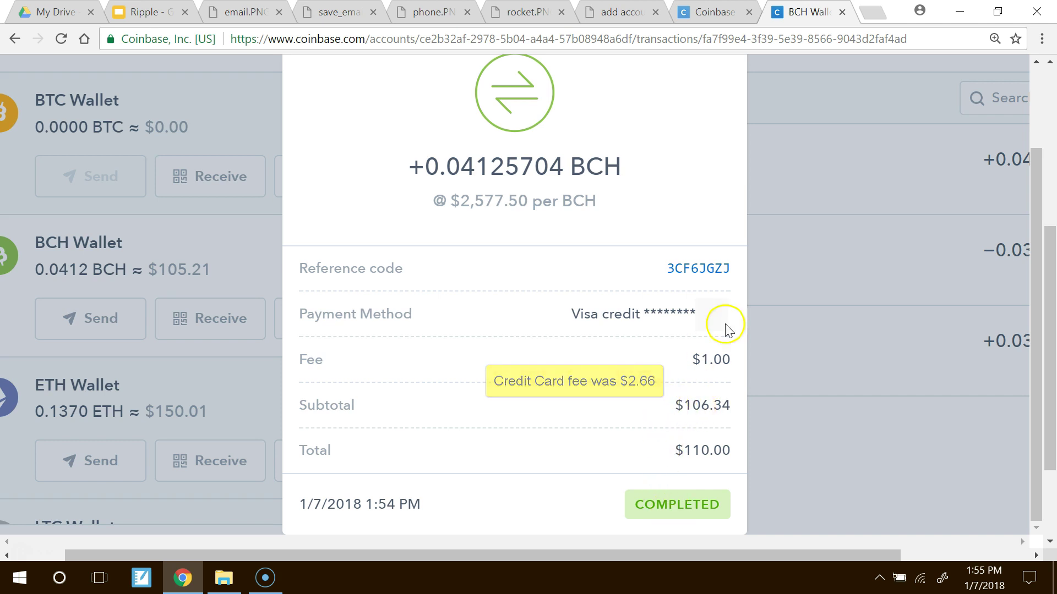
{"action": "scroll", "coordinate": [1033, 256], "scroll_direction": "up", "scroll_amount": 3}
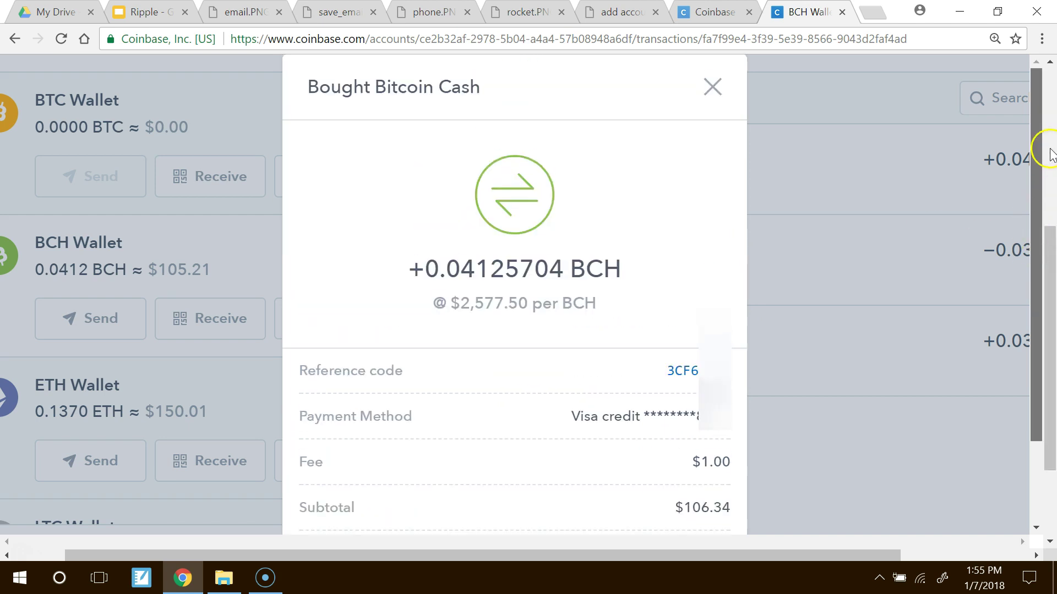
{"action": "left_click", "coordinate": [710, 86]}
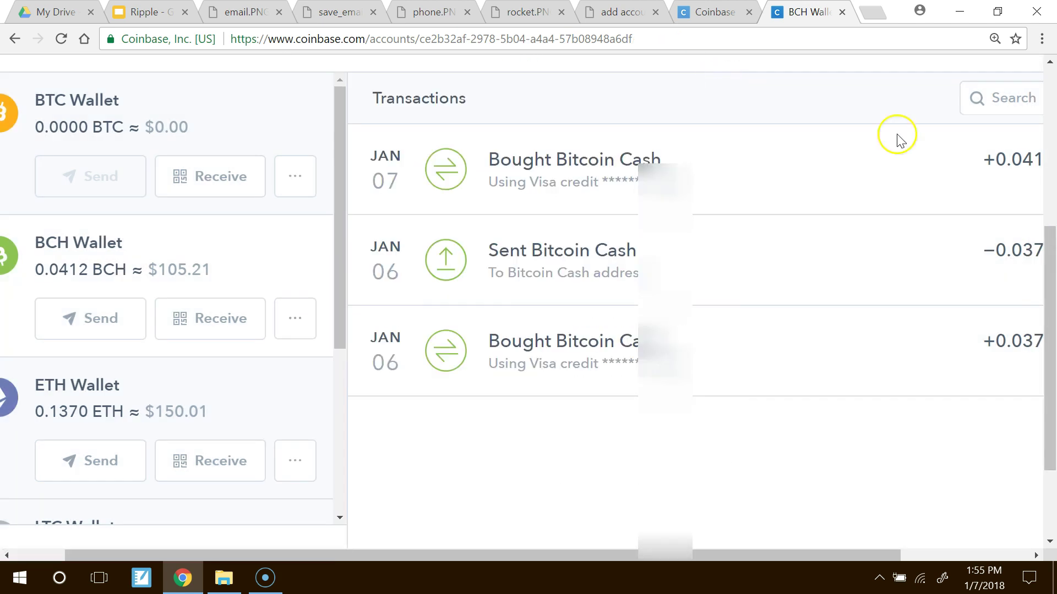
Step: Scroll through Bitsane's ETH_BCH exchange page and its candle chart
{"action": "left_click_drag", "start_coordinate": [1047, 318], "coordinate": [1051, 179]}
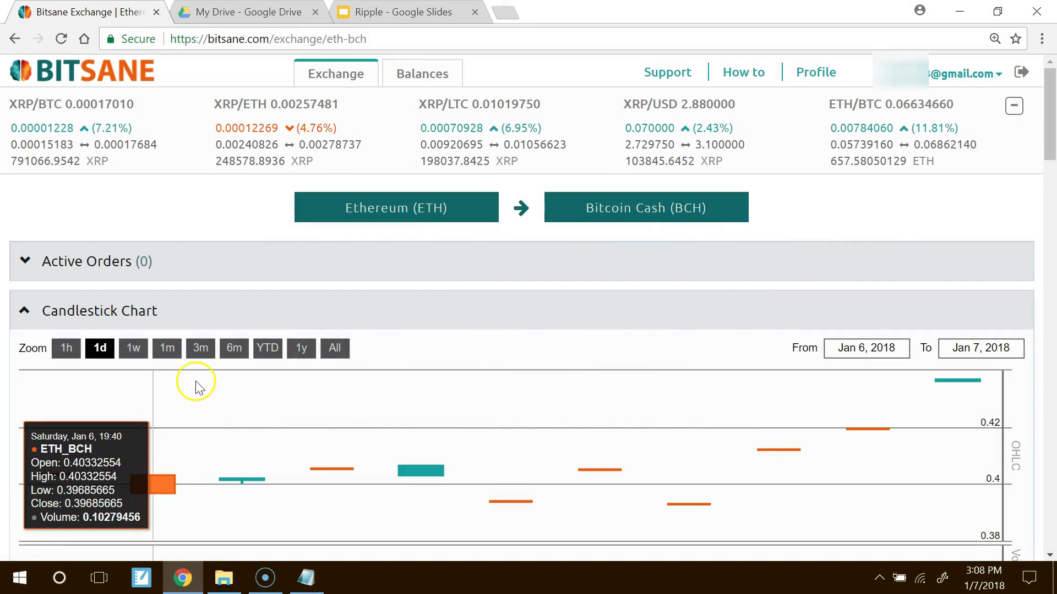
Step: Go to the Bitsane balances page and reveal the Bitcoin Cash deposit address
{"action": "left_click", "coordinate": [424, 85]}
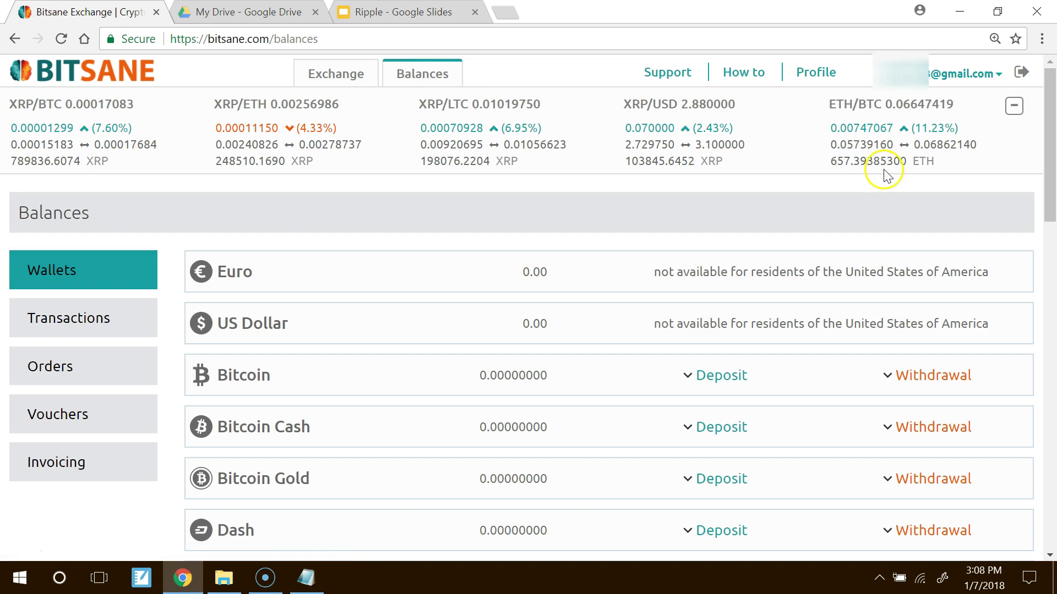
{"action": "scroll", "coordinate": [1043, 138], "scroll_direction": "down", "scroll_amount": 3}
{"action": "scroll", "coordinate": [1042, 165], "scroll_direction": "down", "scroll_amount": 1}
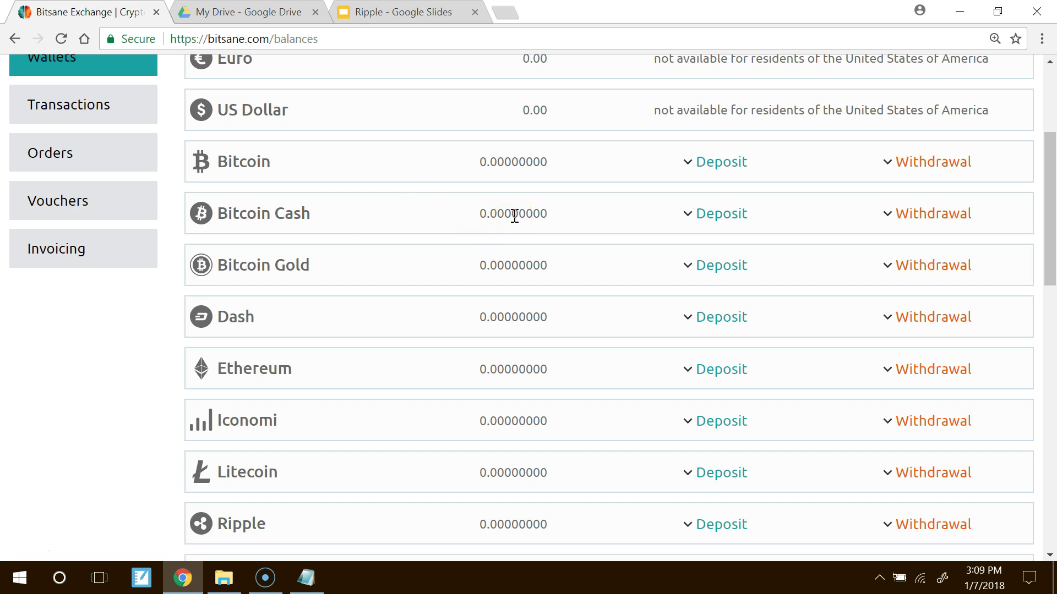
{"action": "left_click", "coordinate": [504, 215]}
{"action": "left_click", "coordinate": [724, 216]}
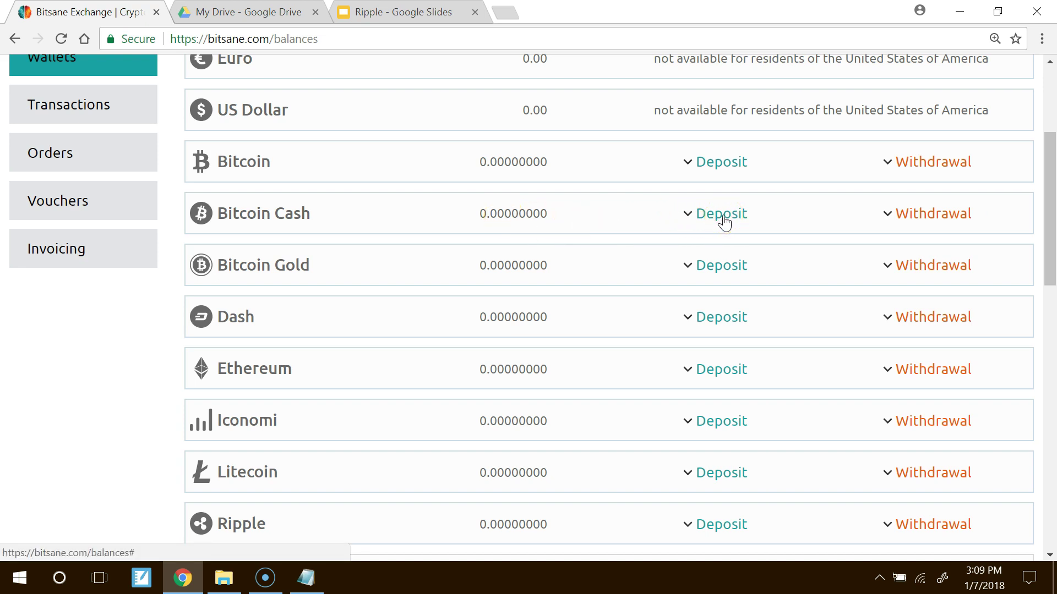
{"action": "left_click", "coordinate": [724, 216]}
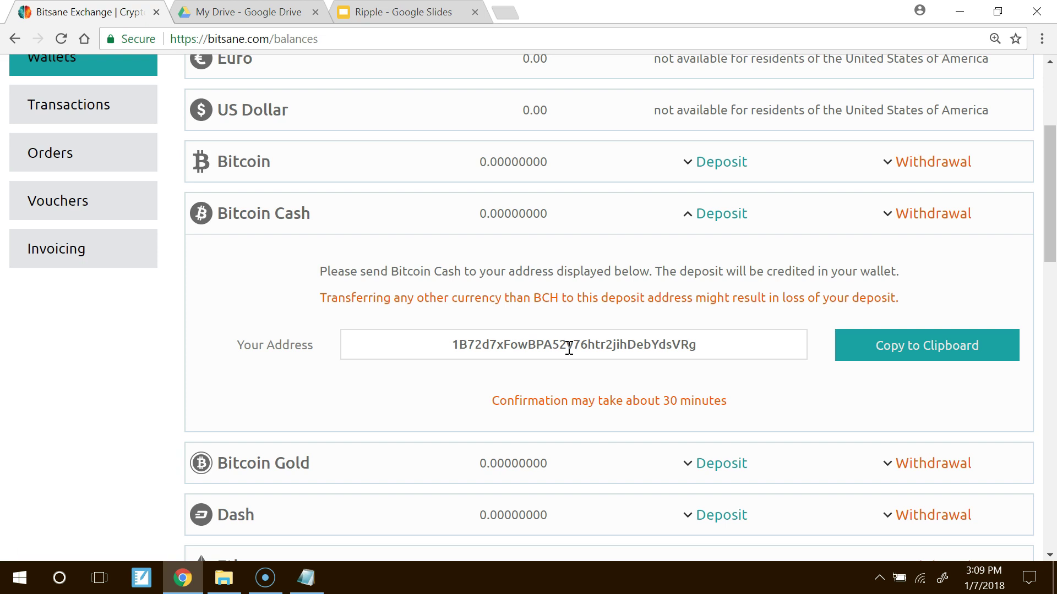
Step: Select the Bitcoin Cash deposit address and copy it to the clipboard
{"action": "double_click", "coordinate": [568, 348]}
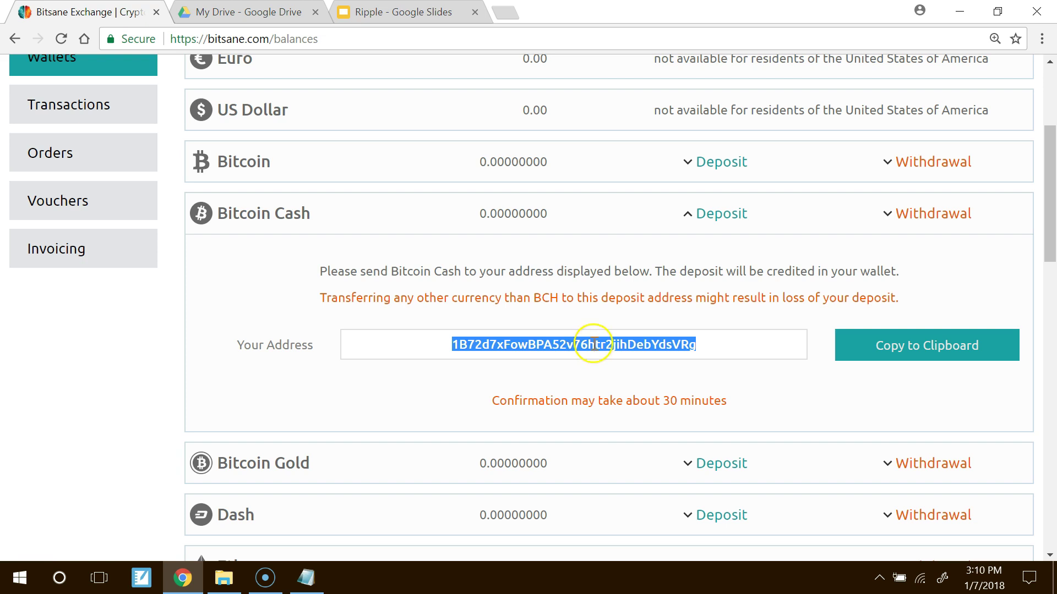
{"action": "right_click", "coordinate": [592, 345]}
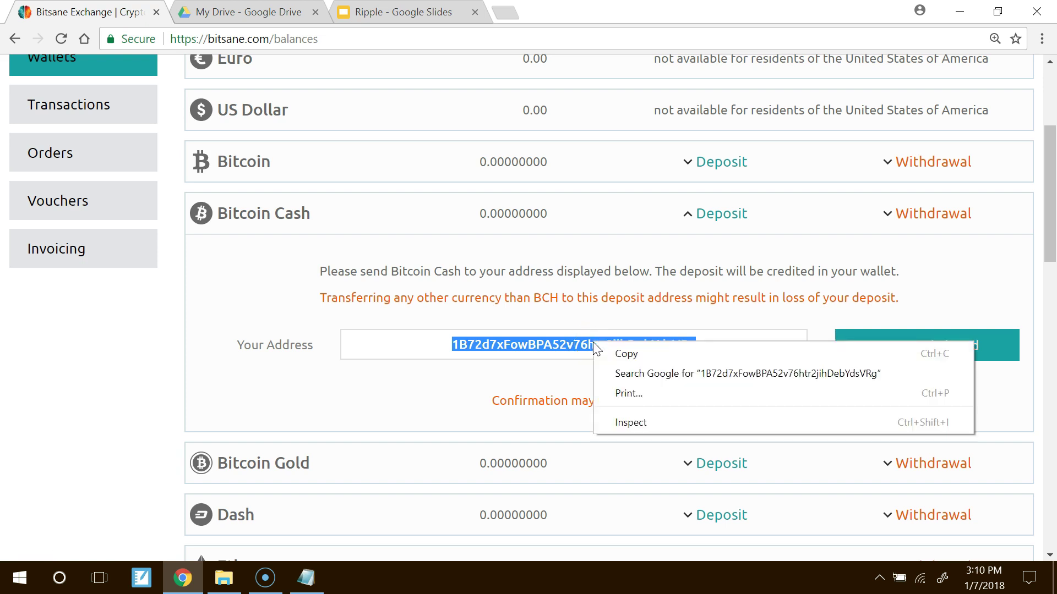
{"action": "left_click", "coordinate": [628, 357]}
{"action": "left_click", "coordinate": [861, 361]}
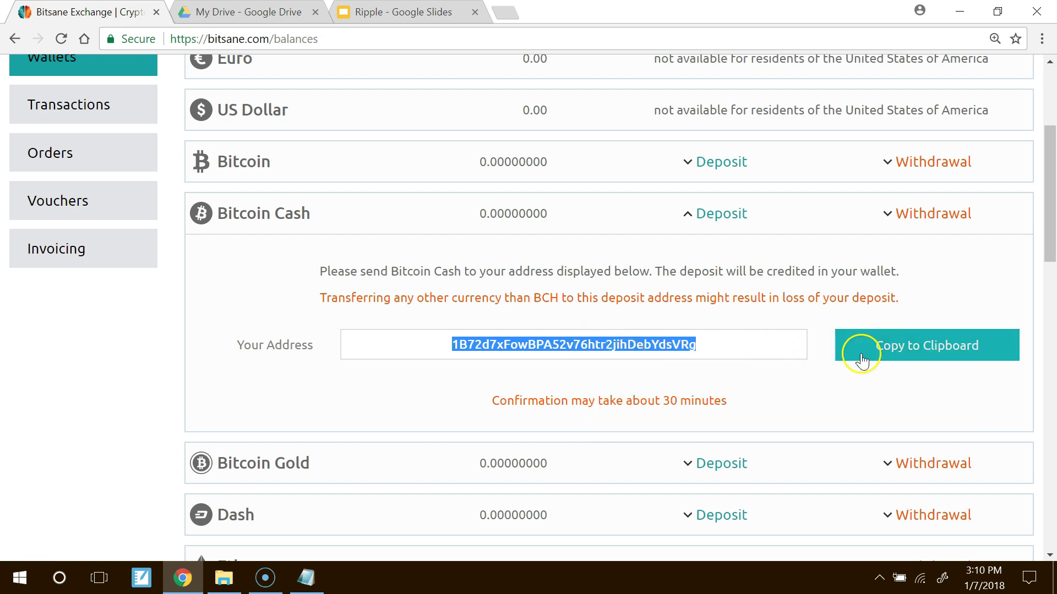
{"action": "left_click", "coordinate": [894, 349]}
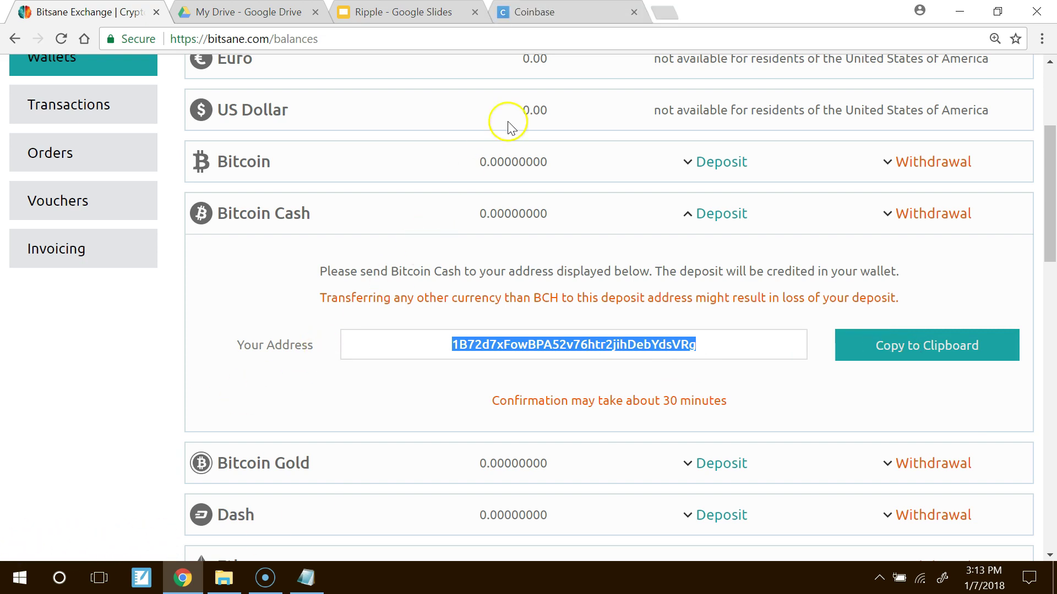
Step: In Coinbase Accounts, start a send from the BCH Wallet
{"action": "left_click", "coordinate": [557, 18]}
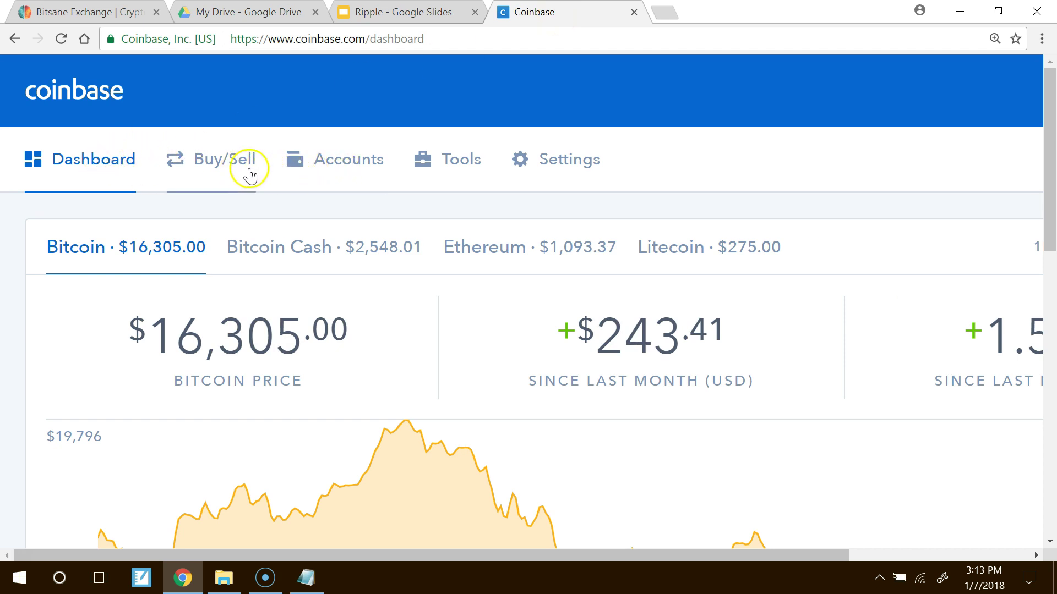
{"action": "left_click", "coordinate": [345, 171]}
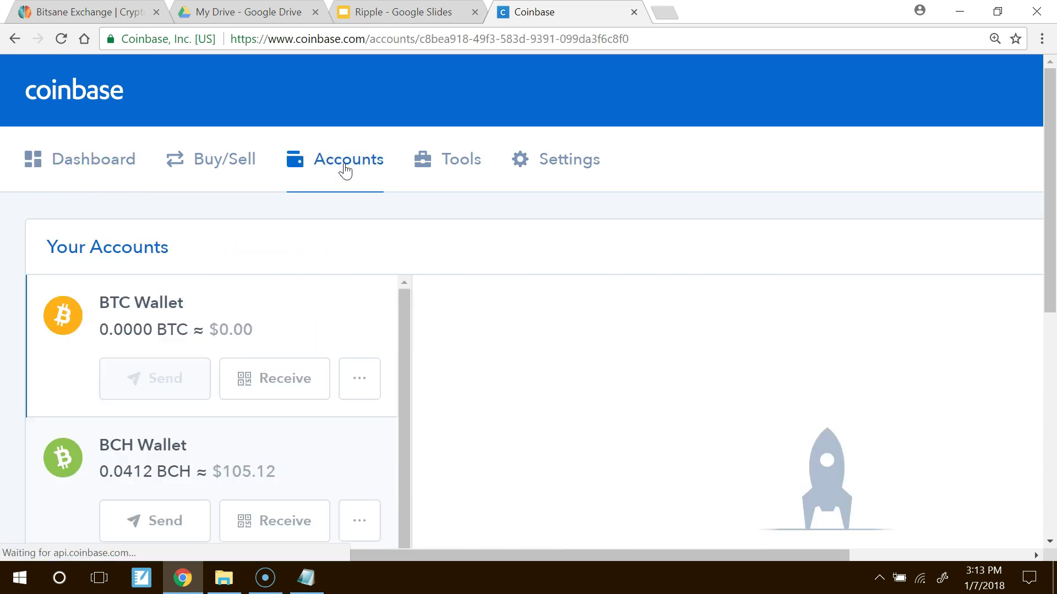
{"action": "left_click_drag", "start_coordinate": [1053, 175], "coordinate": [1040, 291]}
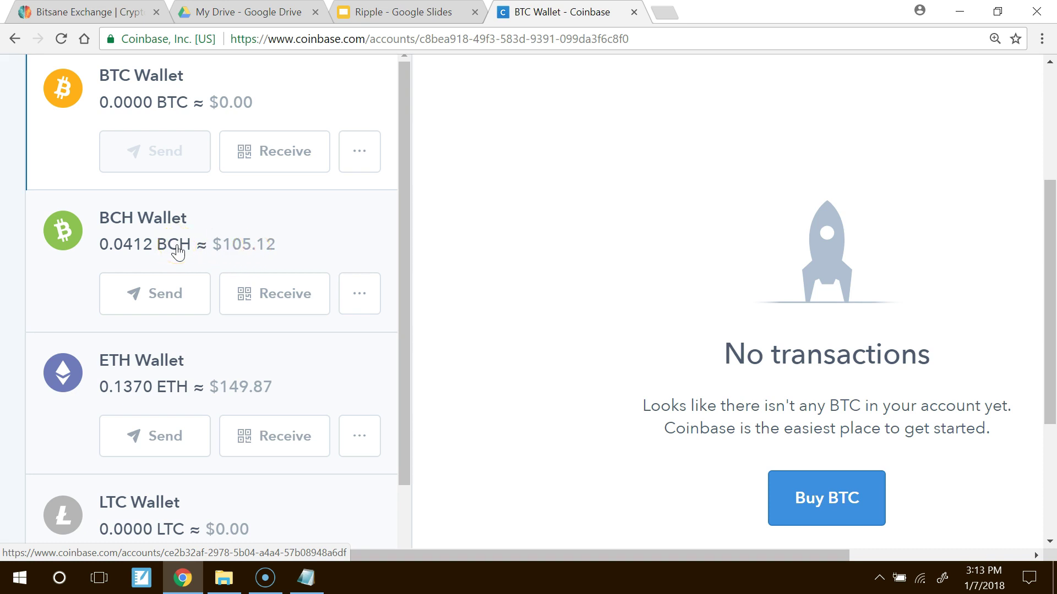
{"action": "left_click", "coordinate": [161, 308]}
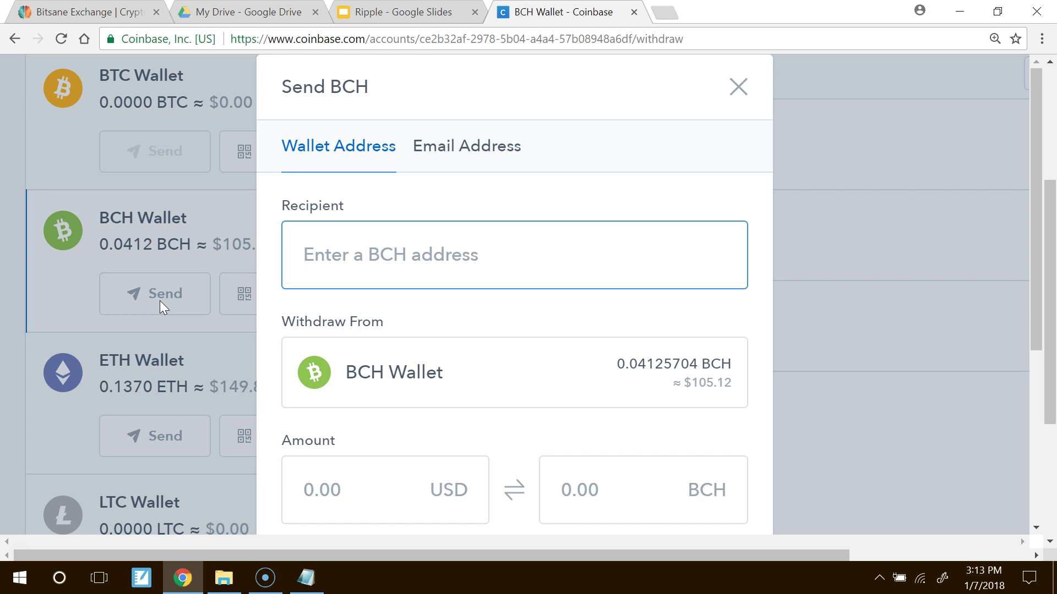
Step: Paste the Bitsane deposit address as recipient and Send Max, 104.605 USD (0.04124575 BCH)
{"action": "left_click", "coordinate": [352, 258]}
{"action": "right_click", "coordinate": [353, 259]}
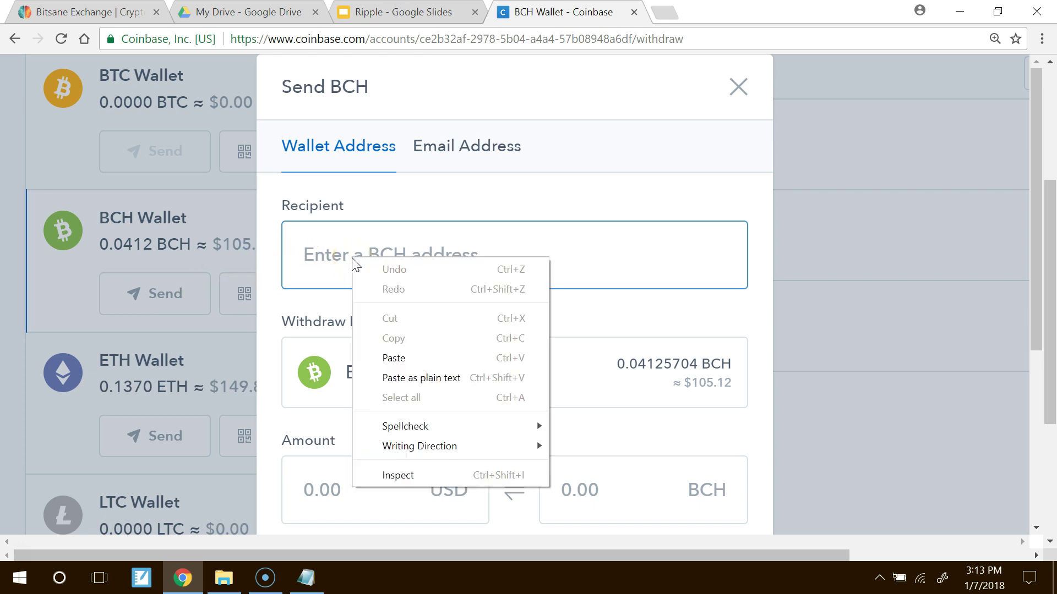
{"action": "left_click", "coordinate": [395, 358]}
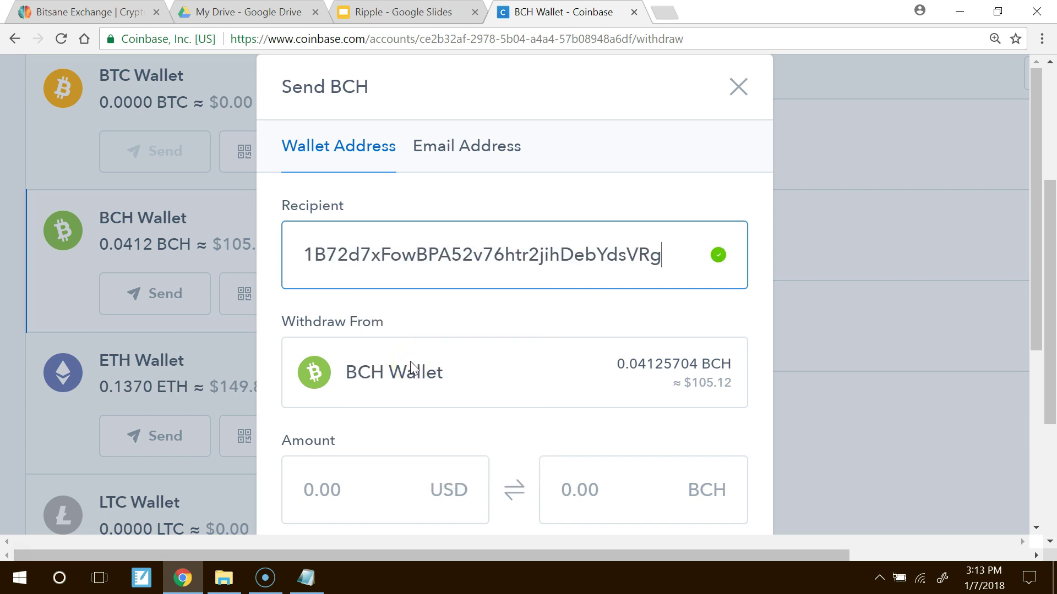
{"action": "left_click", "coordinate": [512, 322]}
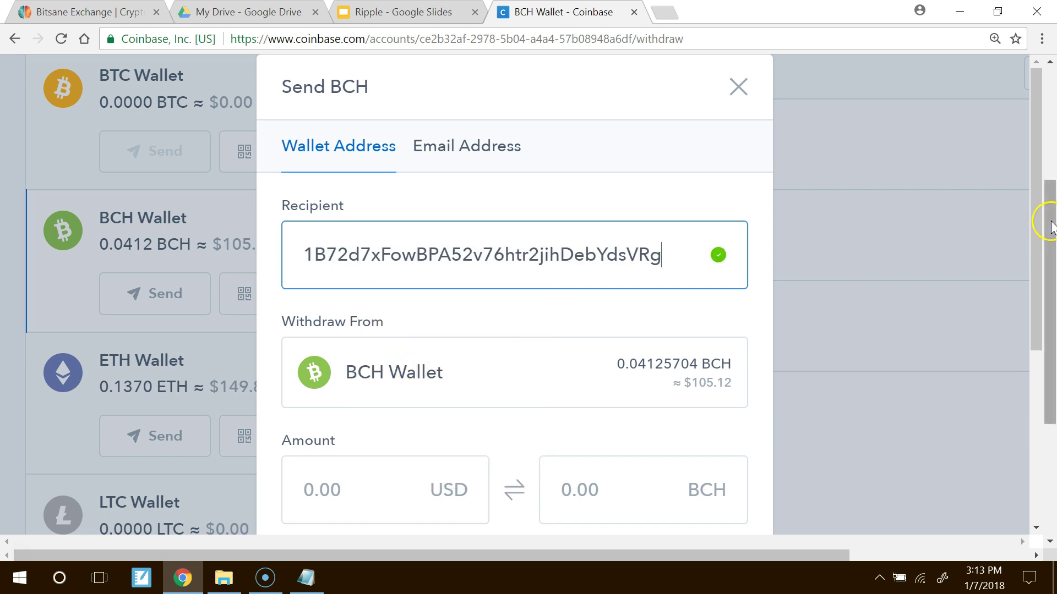
{"action": "left_click_drag", "start_coordinate": [1045, 219], "coordinate": [1044, 239]}
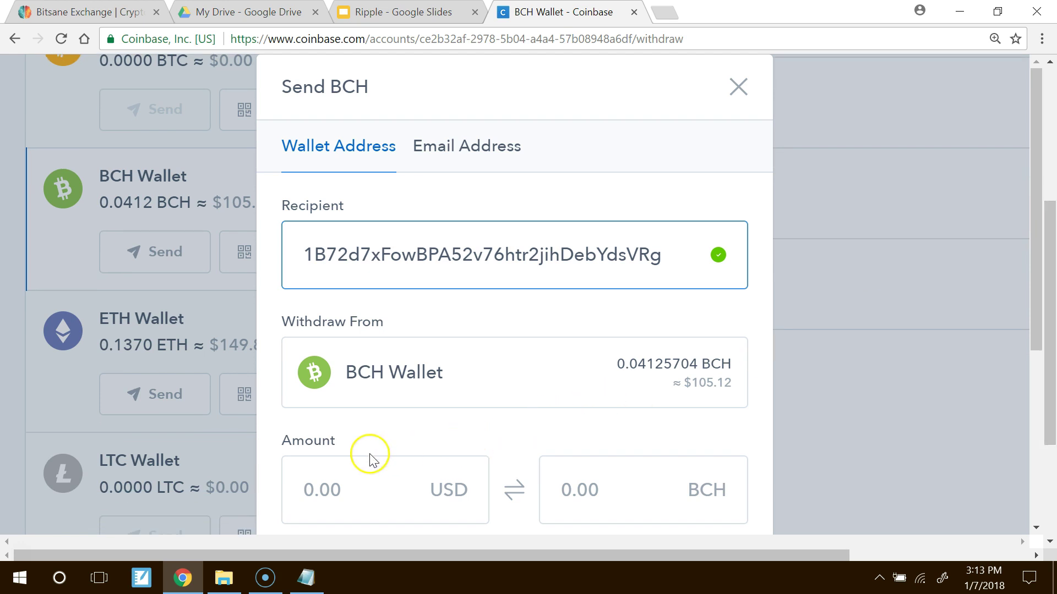
{"action": "left_click", "coordinate": [583, 490]}
{"action": "left_click", "coordinate": [655, 495]}
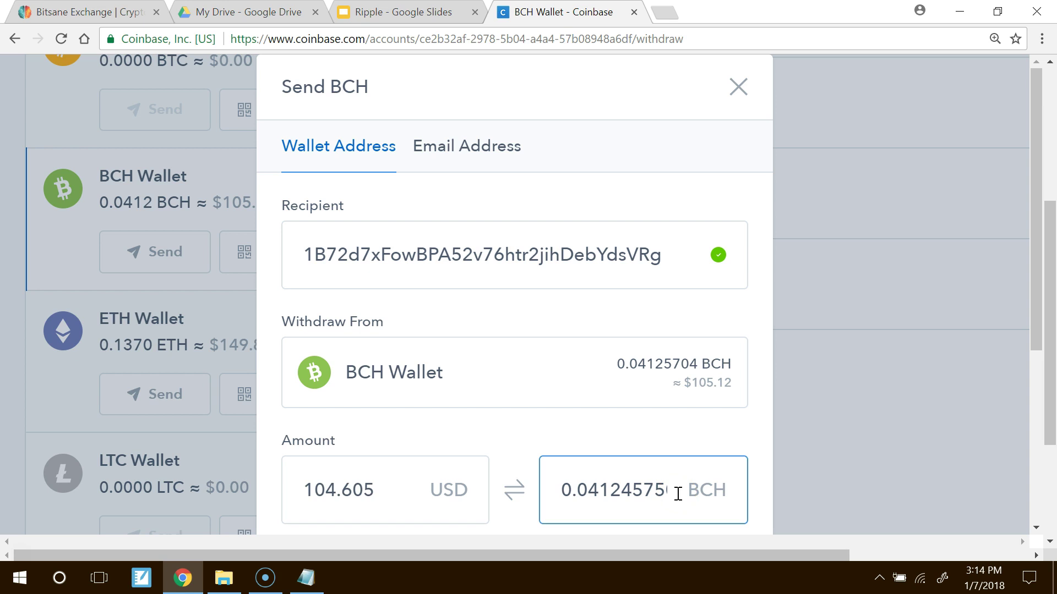
{"action": "left_click_drag", "start_coordinate": [1037, 302], "coordinate": [1005, 389]}
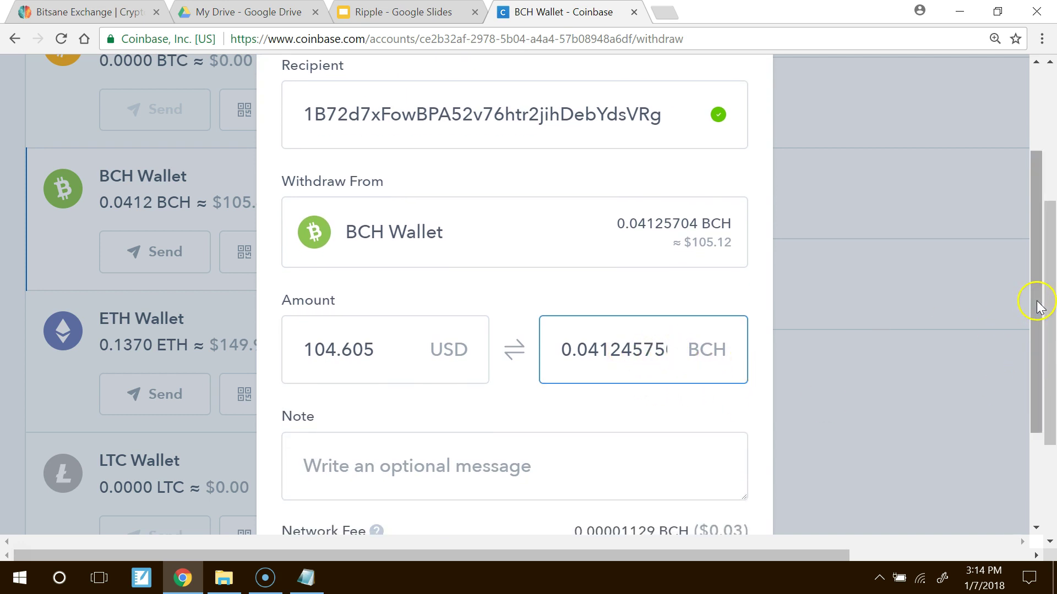
{"action": "left_click_drag", "start_coordinate": [1037, 306], "coordinate": [1022, 375]}
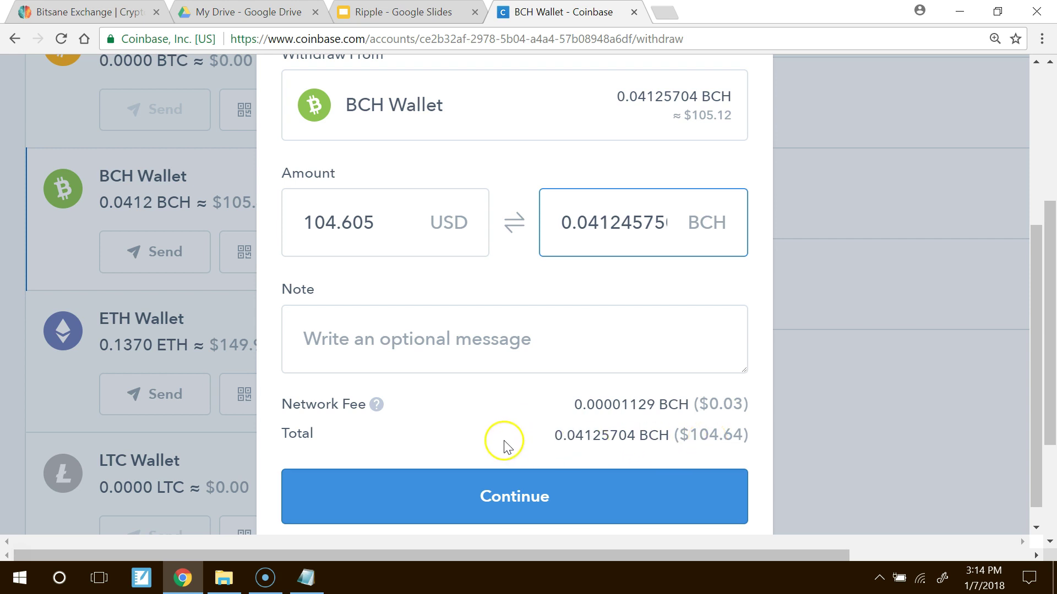
Step: Enter the SMS verification code and confirm sending 0.04124575 BCH ($104.61)
{"action": "left_click", "coordinate": [510, 496]}
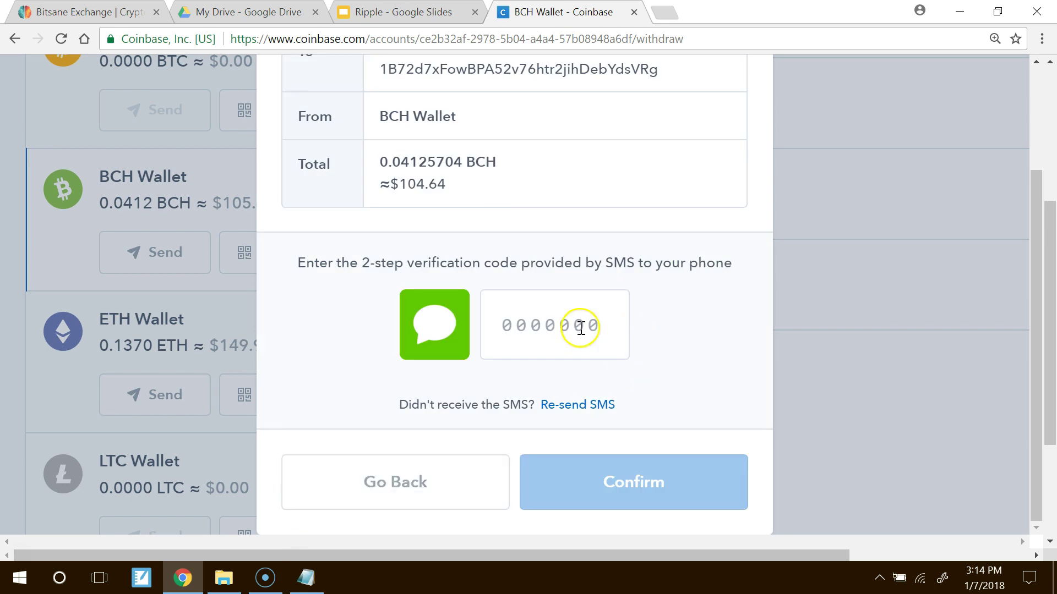
{"action": "left_click", "coordinate": [576, 329]}
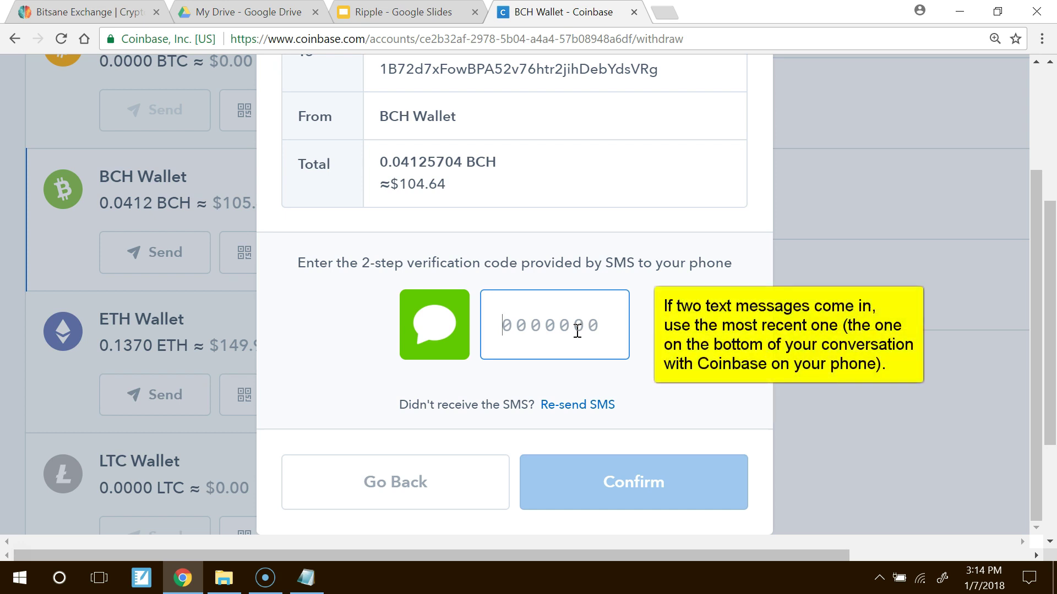
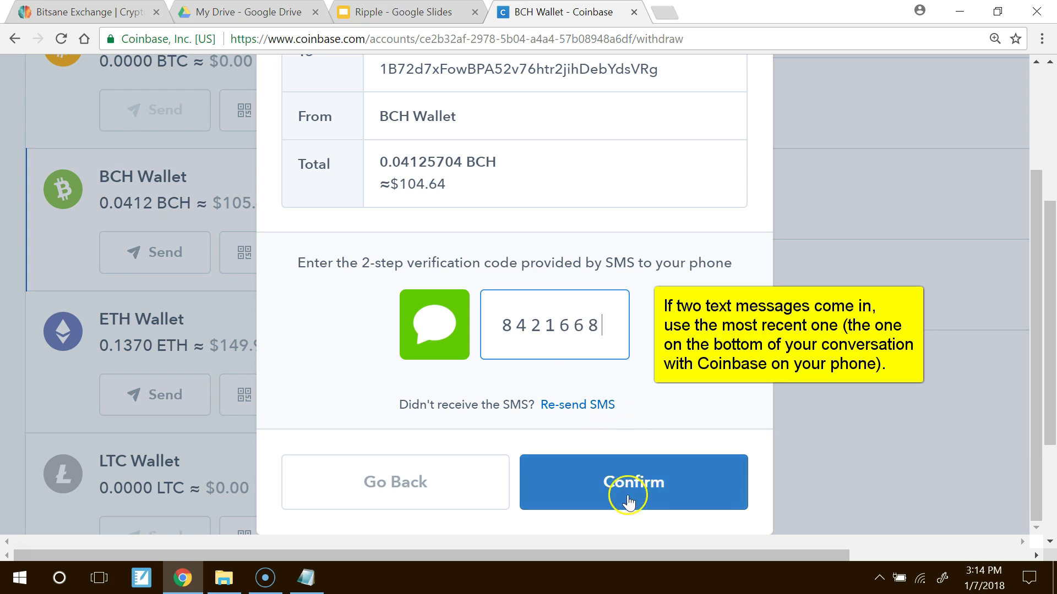
{"action": "left_click", "coordinate": [629, 501]}
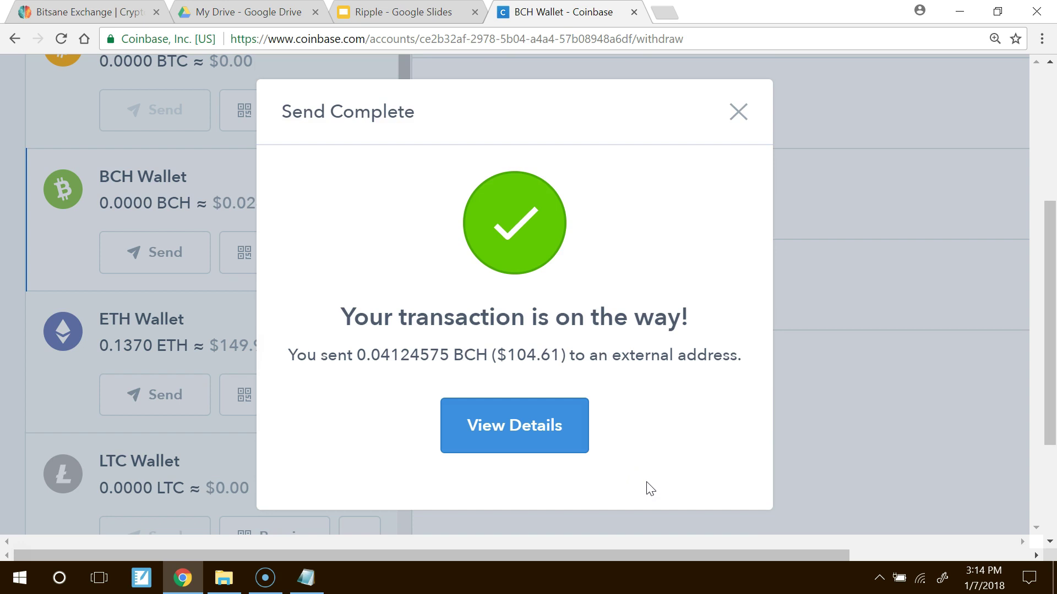
Step: View the send's details, showing it pending with 0 confirmations and a 0.00000226 BCH fee
{"action": "left_click", "coordinate": [536, 438]}
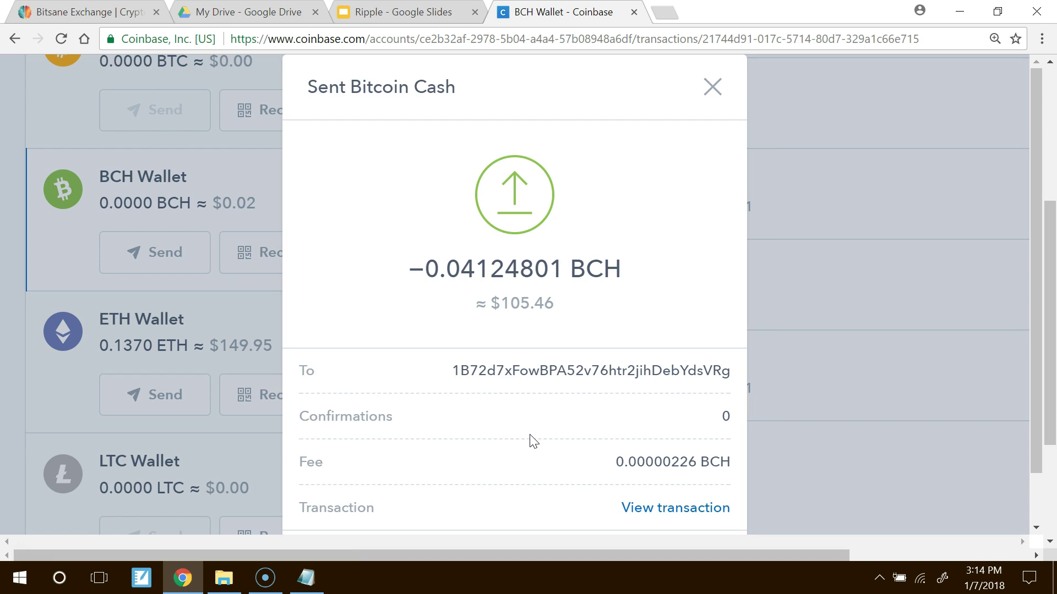
{"action": "left_click_drag", "start_coordinate": [1034, 253], "coordinate": [1026, 315]}
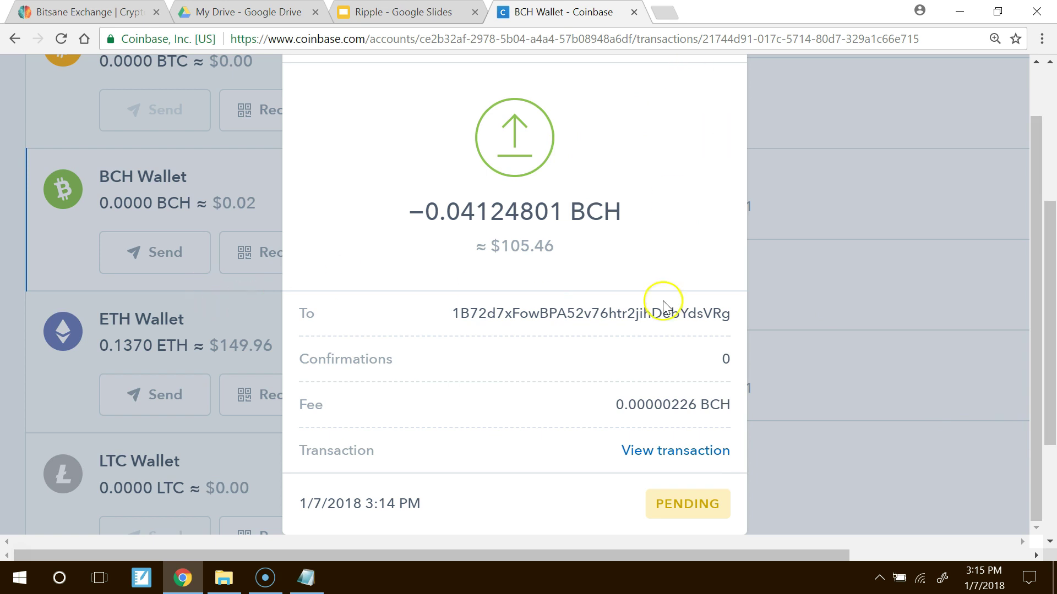
Step: Close the details, then reopen the Jan 07 Sent Bitcoin Cash entry to check its status
{"action": "left_click", "coordinate": [848, 250]}
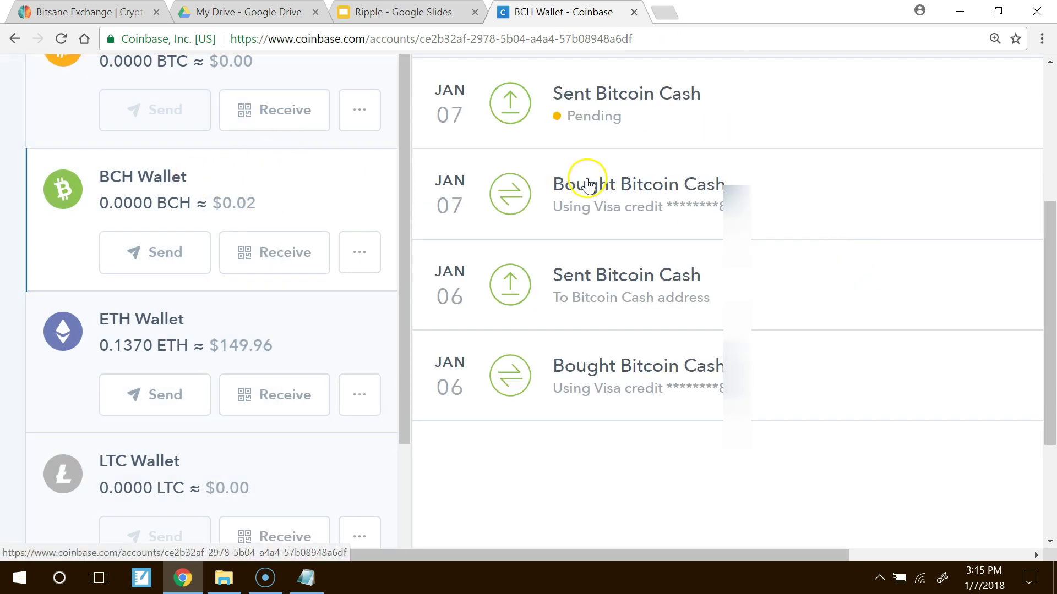
{"action": "left_click_drag", "start_coordinate": [1044, 242], "coordinate": [1042, 144]}
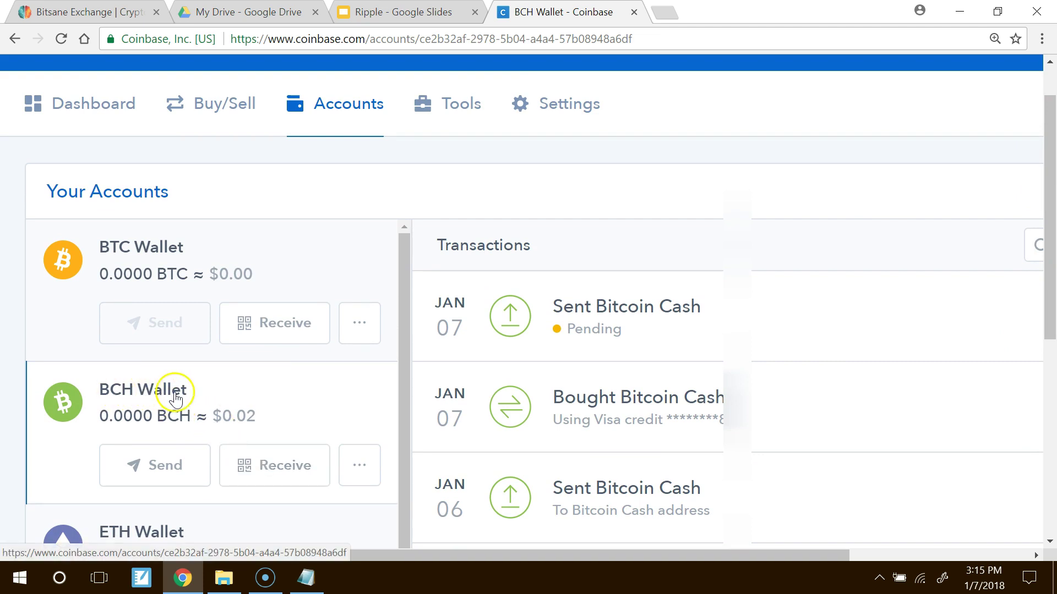
{"action": "left_click_drag", "start_coordinate": [1045, 283], "coordinate": [1021, 266]}
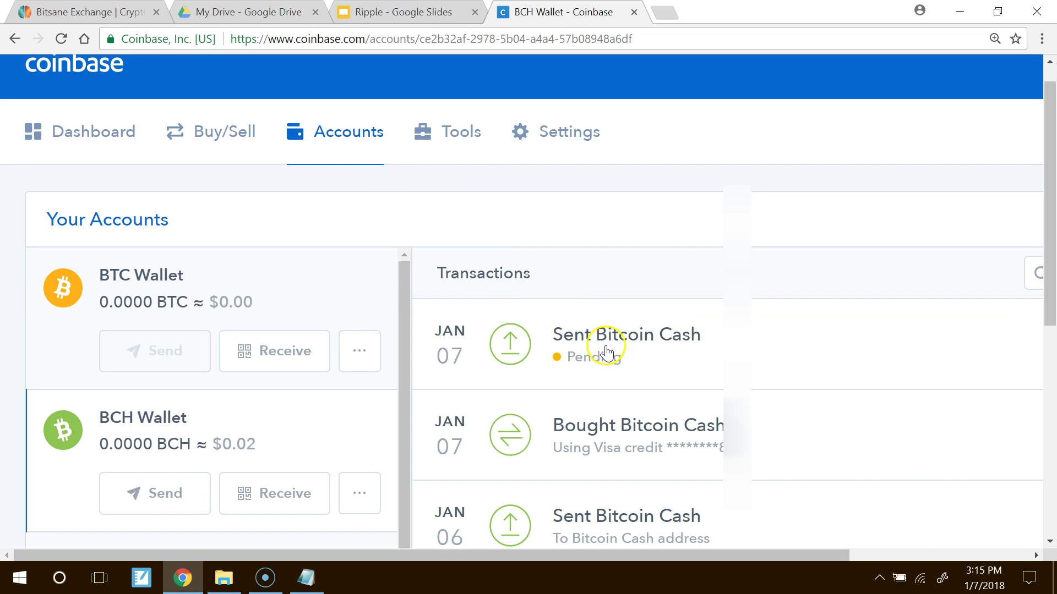
{"action": "left_click", "coordinate": [601, 351]}
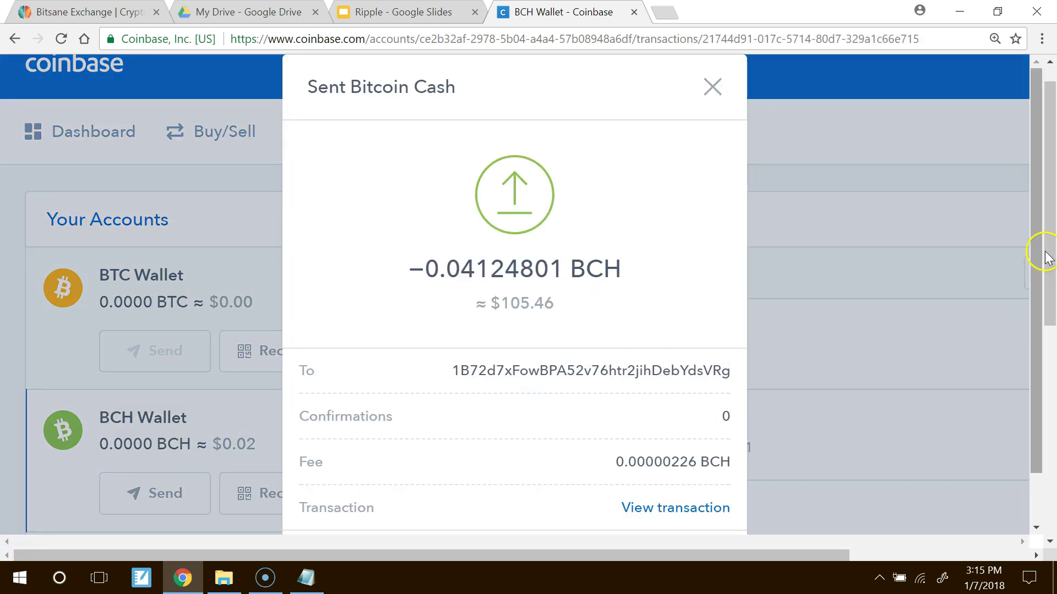
{"action": "left_click_drag", "start_coordinate": [1038, 252], "coordinate": [1032, 298]}
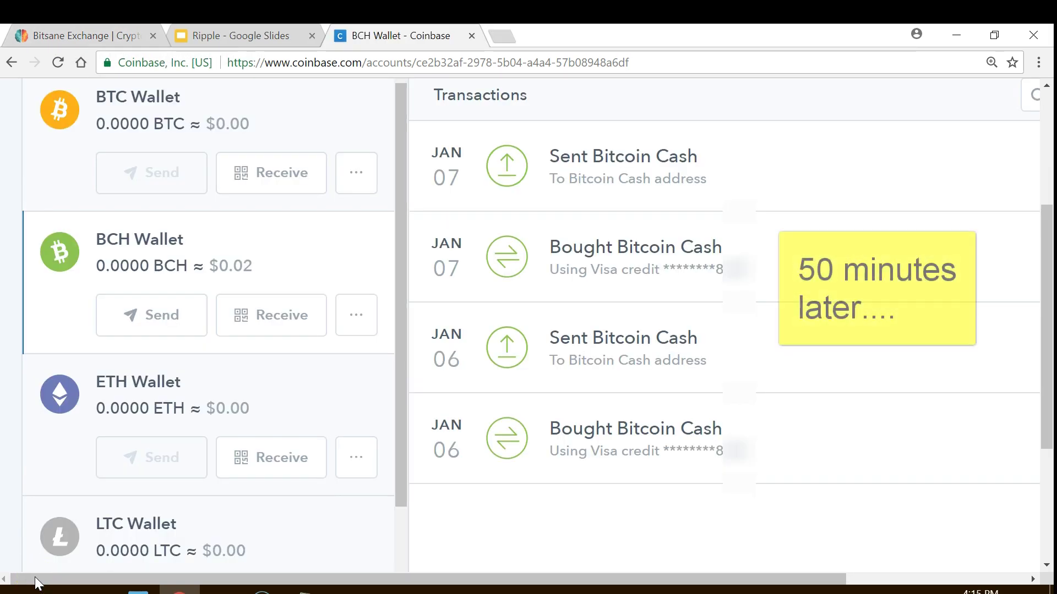
Step: Check the Jan 07 Sent Bitcoin Cash entry, then switch to Bitsane balances showing 0.04124575 BCH
{"action": "left_click_drag", "start_coordinate": [1048, 316], "coordinate": [1040, 295]}
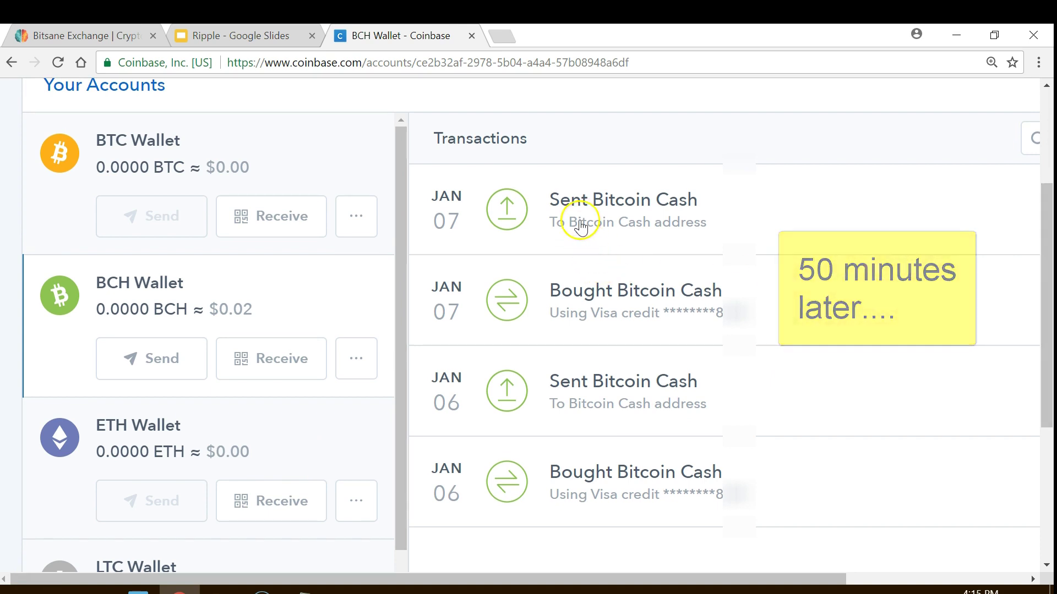
{"action": "left_click", "coordinate": [607, 226]}
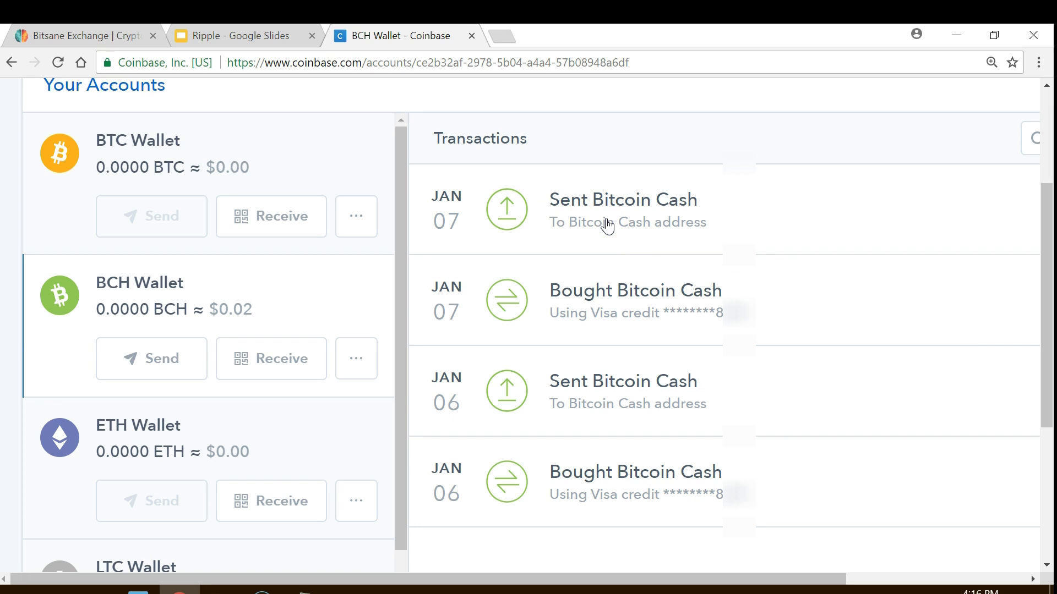
{"action": "left_click", "coordinate": [87, 42]}
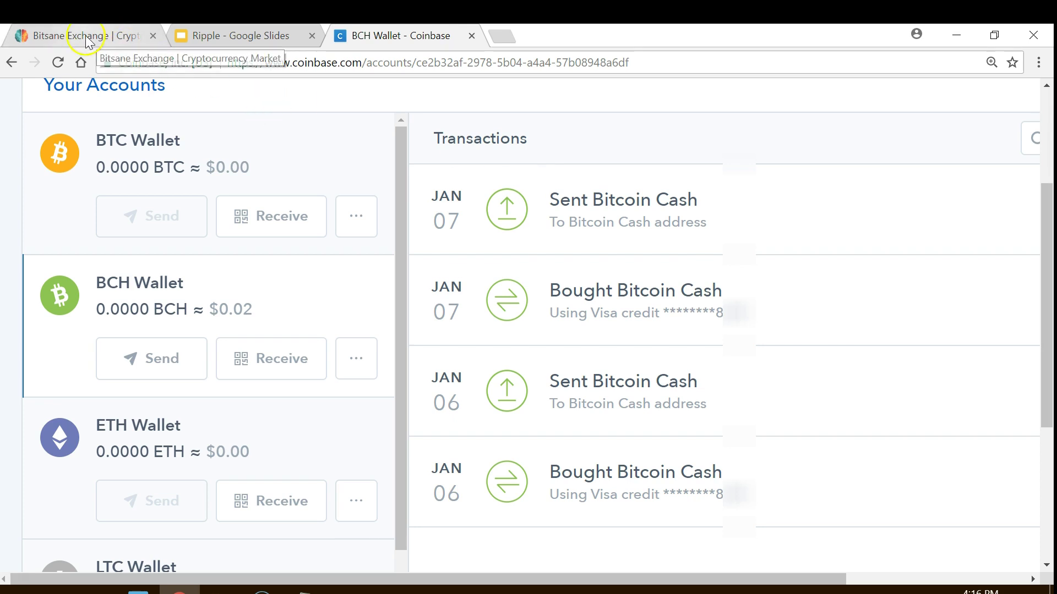
Step: Copy Bitsane's Bitcoin Cash balance 0.04124575 and go back to the Coinbase BCH Wallet tab
{"action": "scroll", "coordinate": [1048, 170], "scroll_direction": "up", "scroll_amount": 2}
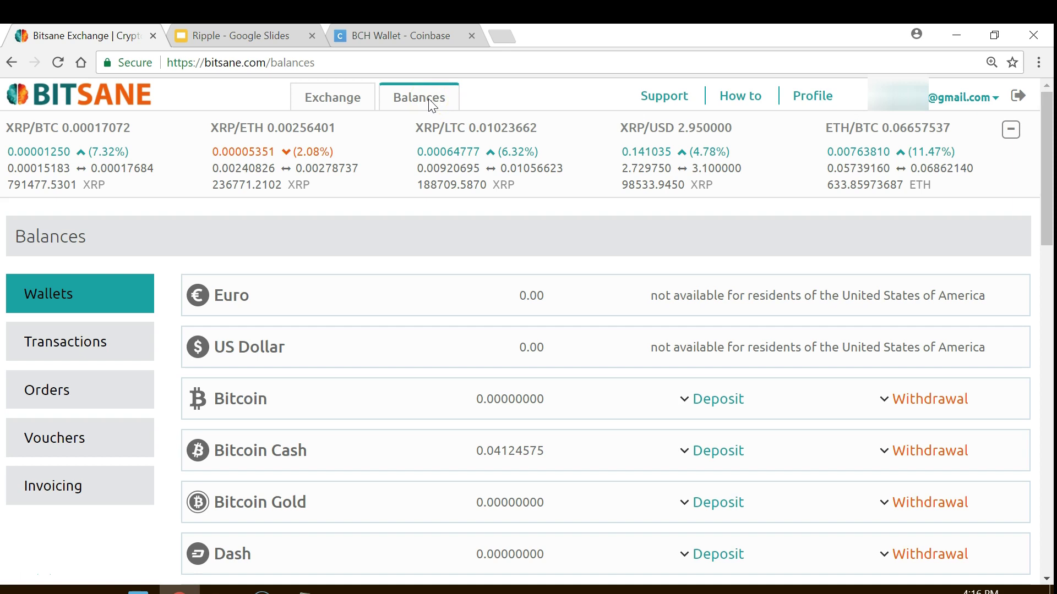
{"action": "left_click_drag", "start_coordinate": [1044, 127], "coordinate": [1045, 183]}
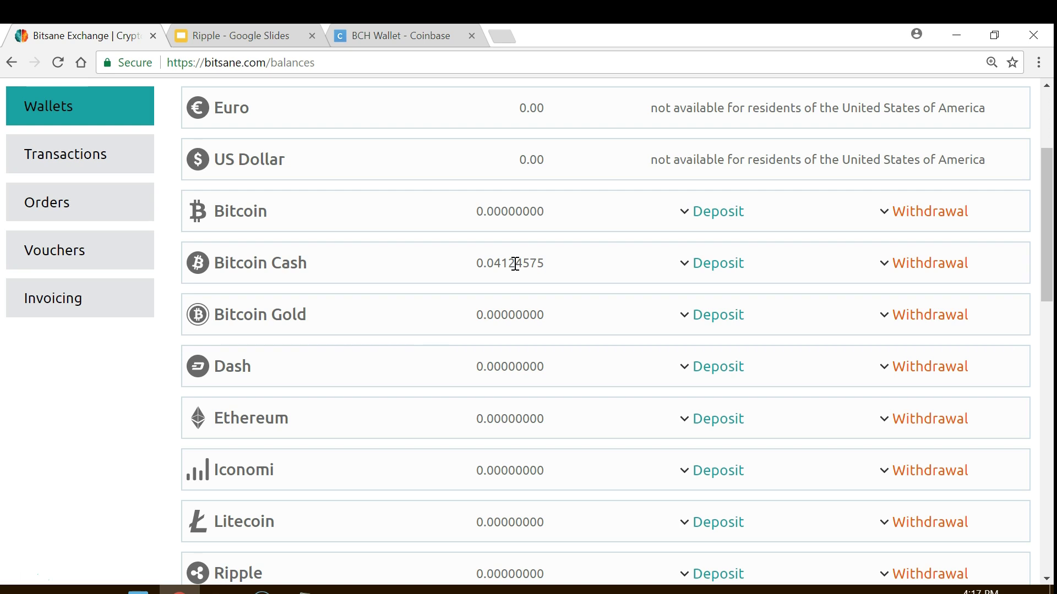
{"action": "double_click", "coordinate": [515, 264]}
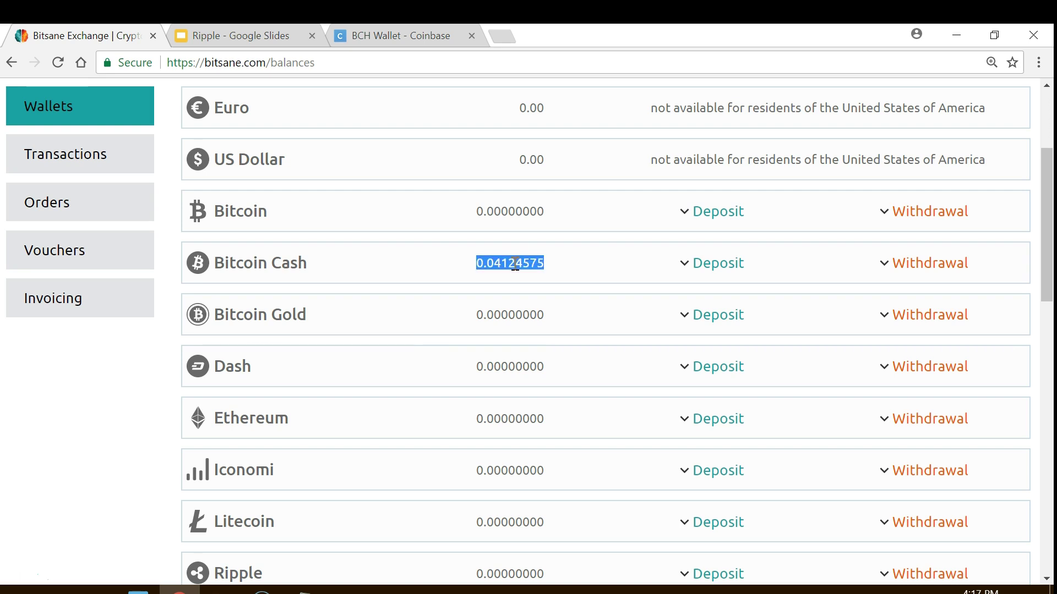
{"action": "right_click", "coordinate": [515, 264]}
{"action": "left_click", "coordinate": [543, 273]}
{"action": "left_click", "coordinate": [414, 39]}
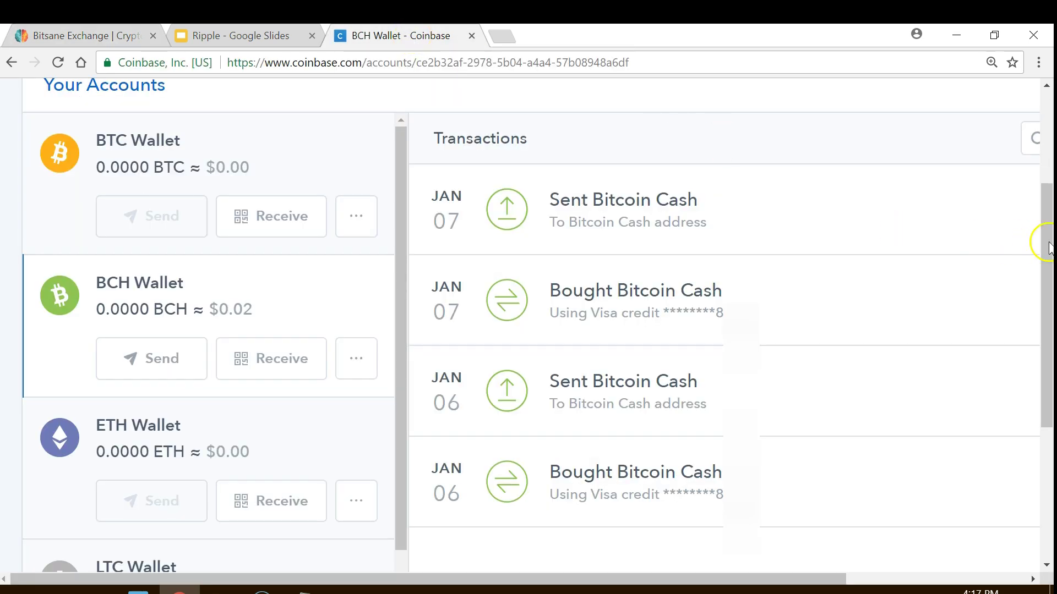
Step: Open the Coinbase dashboard showing Bitcoin Cash at $2,553.11, then bring up Windows search
{"action": "left_click_drag", "start_coordinate": [1045, 239], "coordinate": [1044, 123]}
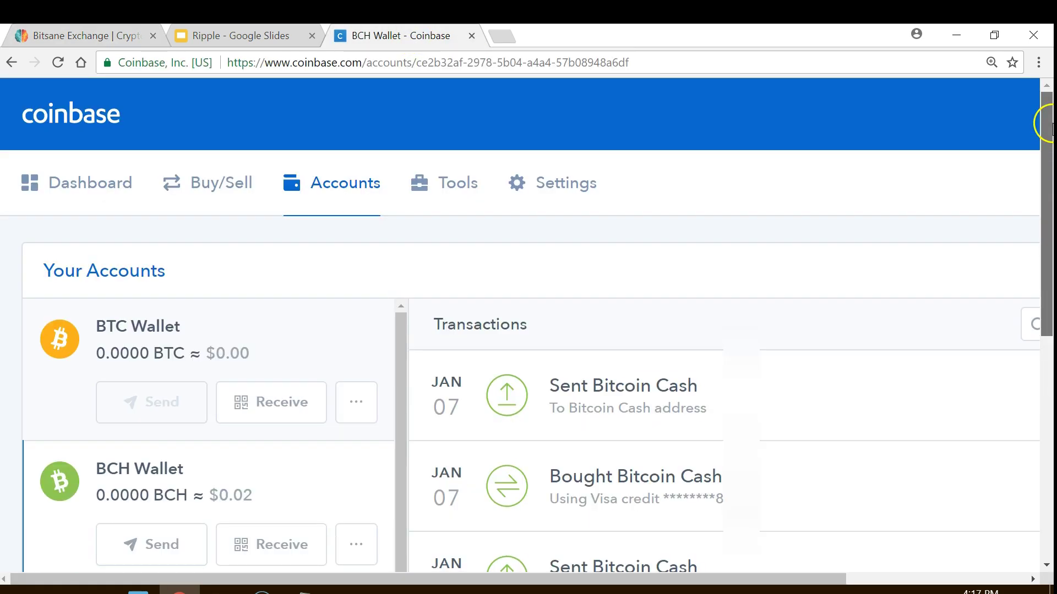
{"action": "left_click", "coordinate": [75, 191]}
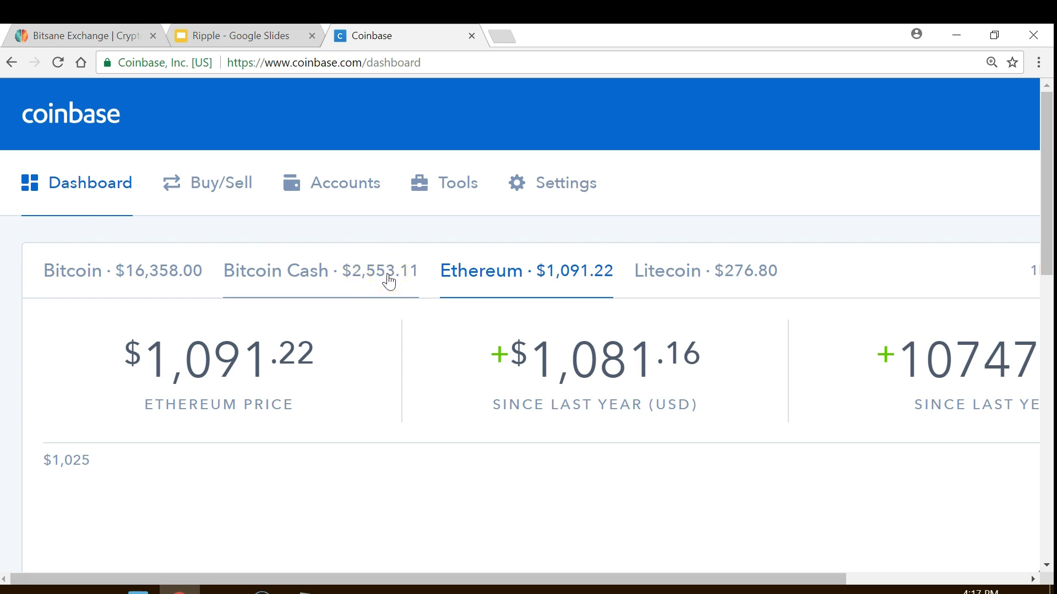
{"action": "left_click", "coordinate": [63, 591]}
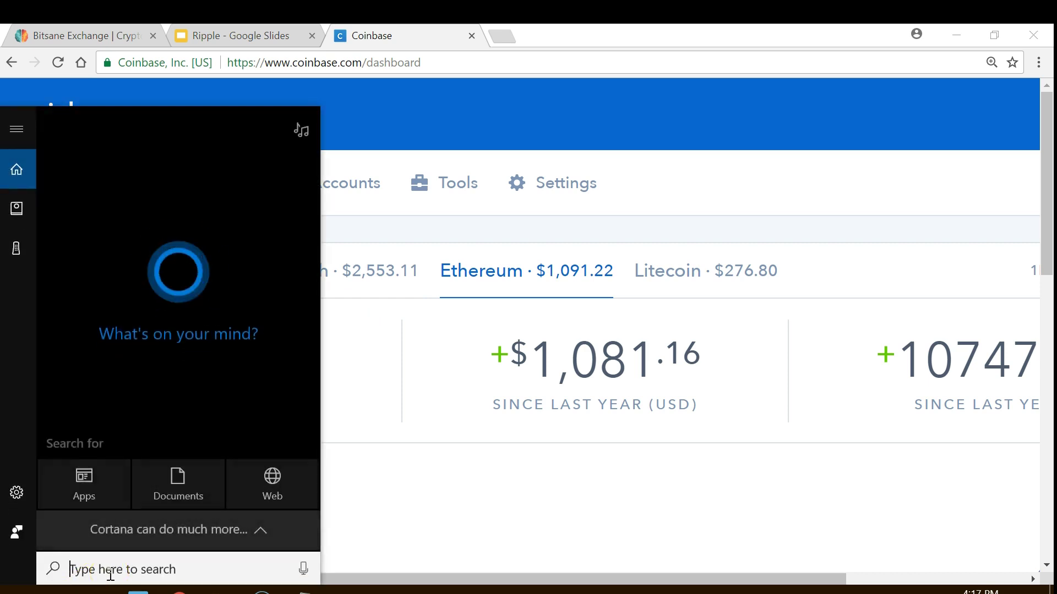
Step: Launch Windows Calculator by searching 'calc'
{"action": "type", "text": "c al"}
{"action": "key", "text": "BackSpace"}
{"action": "key", "text": "BackSpace"}
{"action": "key", "text": "BackSpace"}
{"action": "type", "text": "alc"}
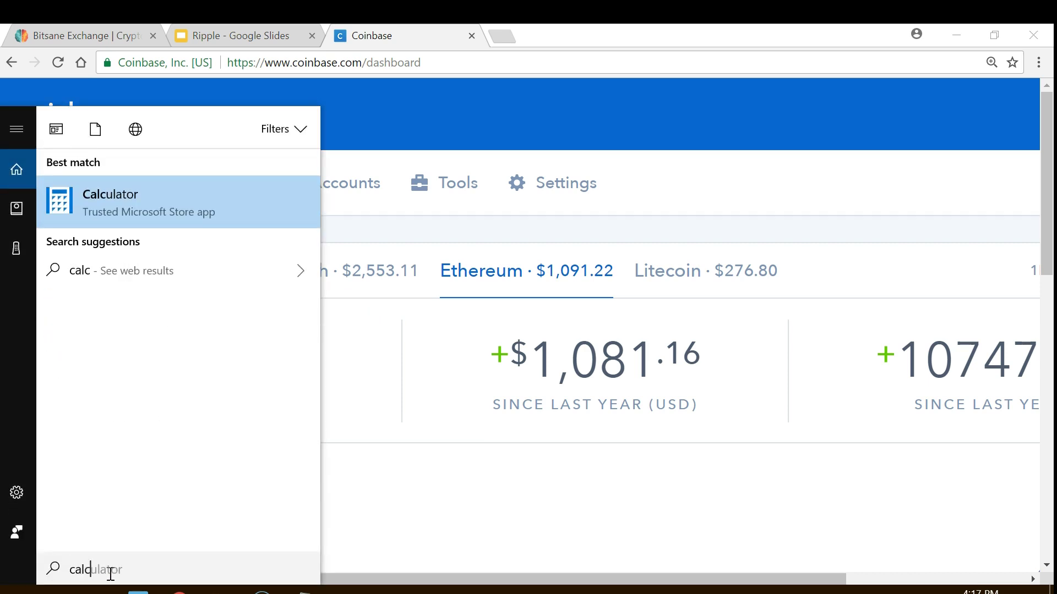
{"action": "key", "text": "Return"}
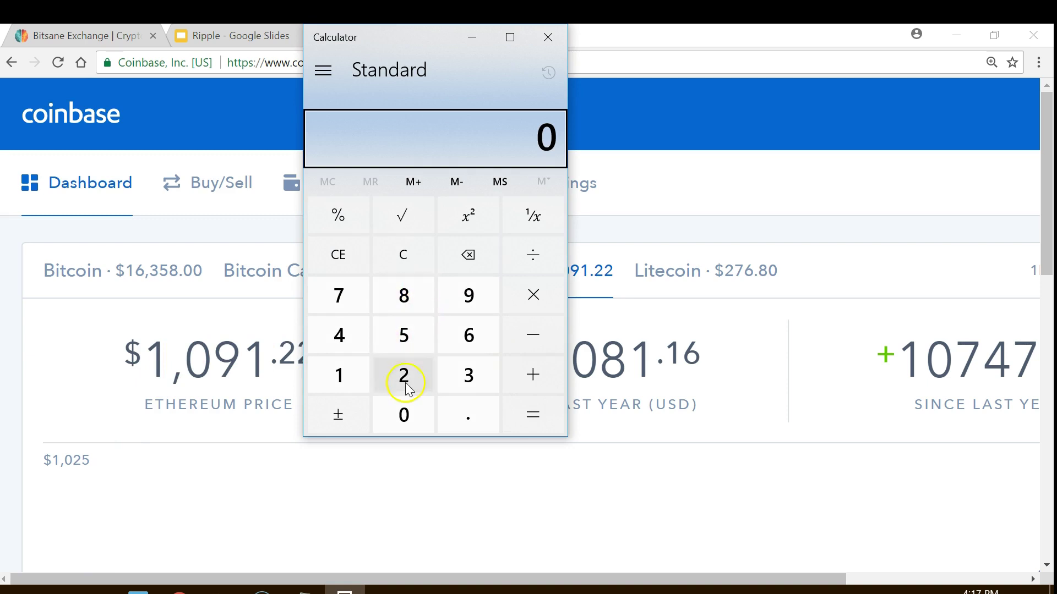
{"action": "left_click_drag", "start_coordinate": [442, 49], "coordinate": [460, 112]}
Step: Multiply 2553 by the pasted 0.04124575 to get 105.30039975, then return to Bitsane balances
{"action": "left_click", "coordinate": [430, 435]}
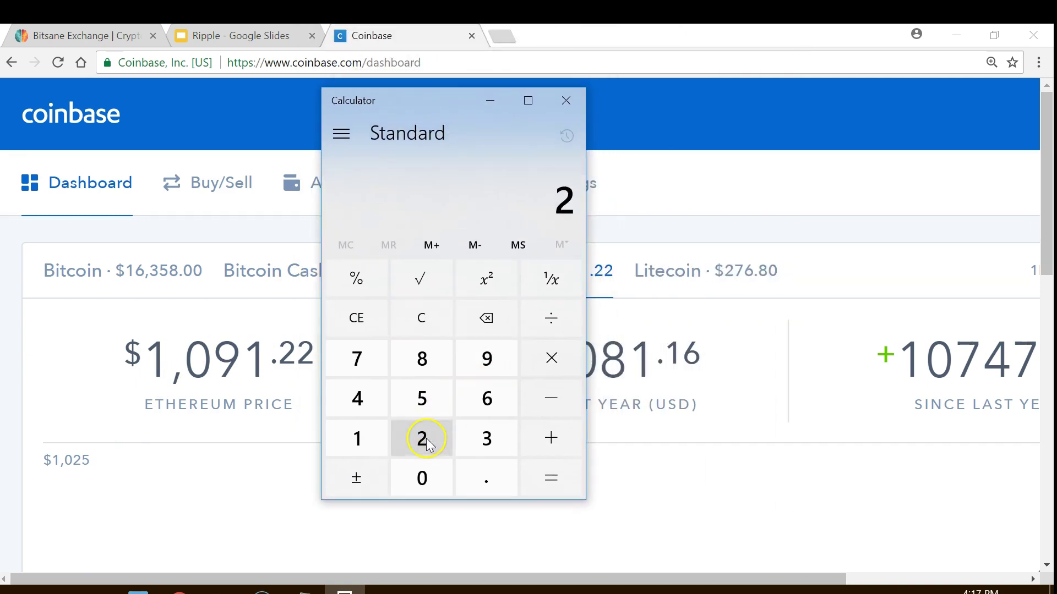
{"action": "left_click", "coordinate": [433, 395]}
{"action": "left_click", "coordinate": [433, 395]}
{"action": "left_click", "coordinate": [488, 437]}
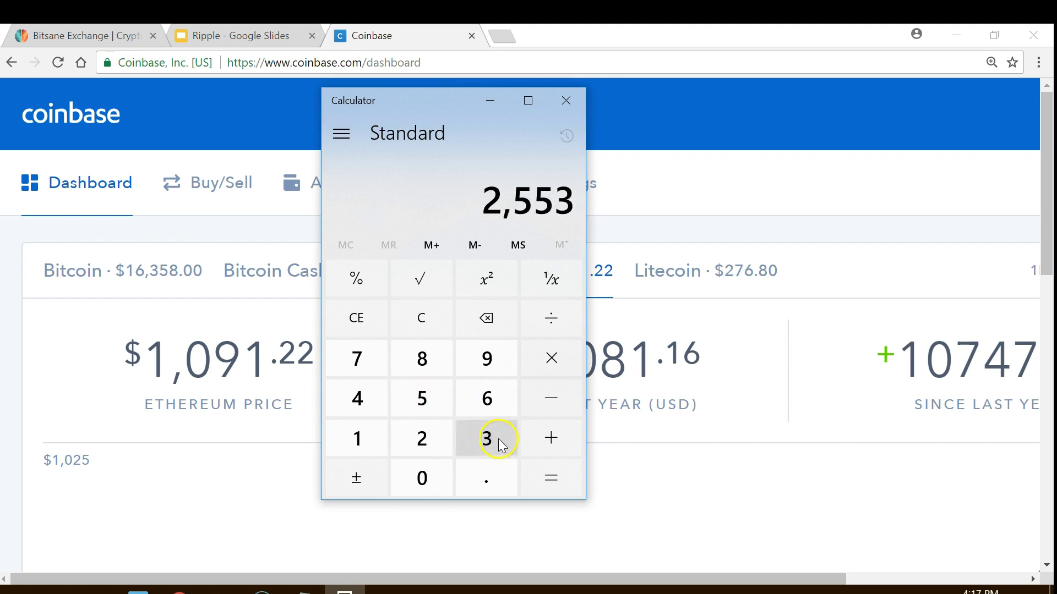
{"action": "left_click", "coordinate": [547, 364]}
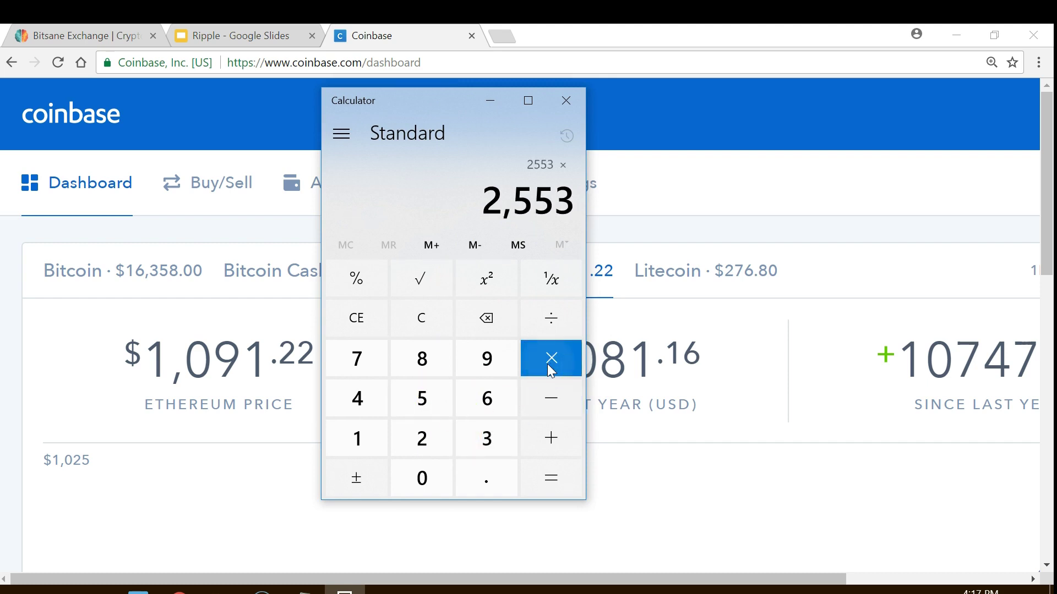
{"action": "left_click", "coordinate": [535, 405]}
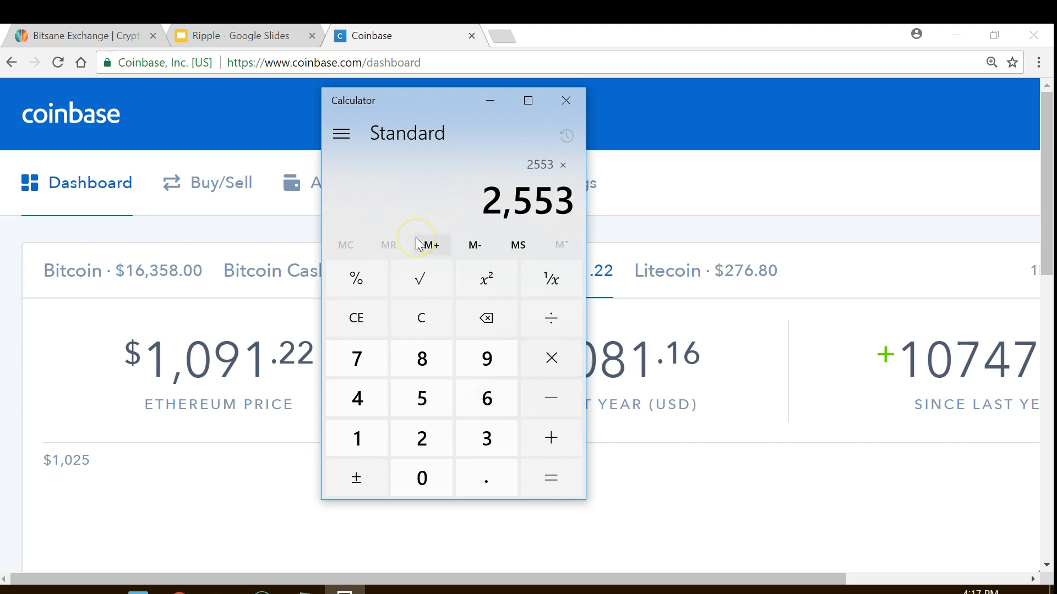
{"action": "key", "text": "ctrl+v"}
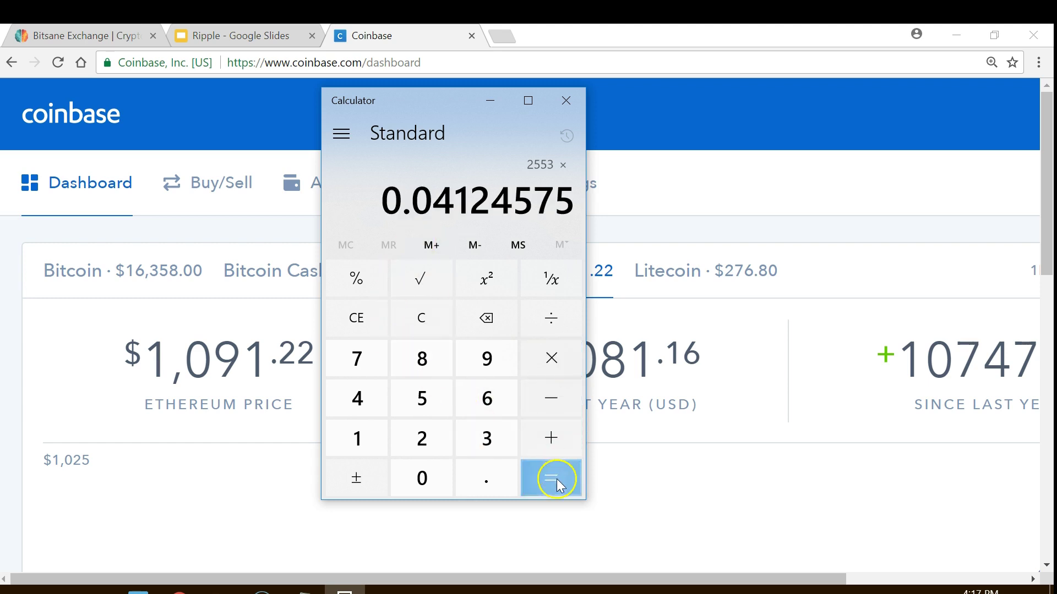
{"action": "left_click", "coordinate": [553, 478]}
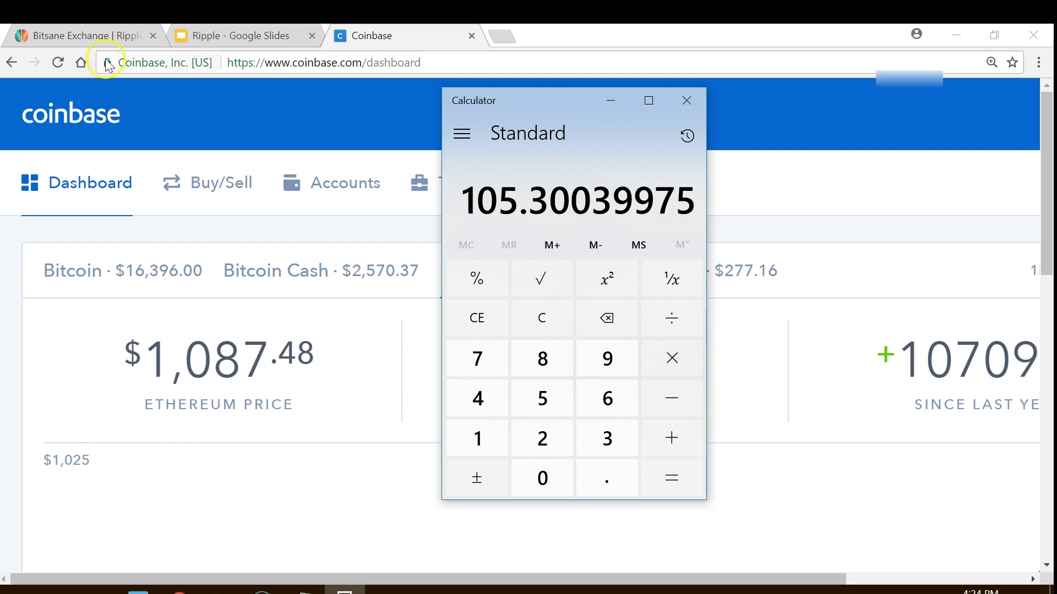
{"action": "left_click", "coordinate": [95, 35]}
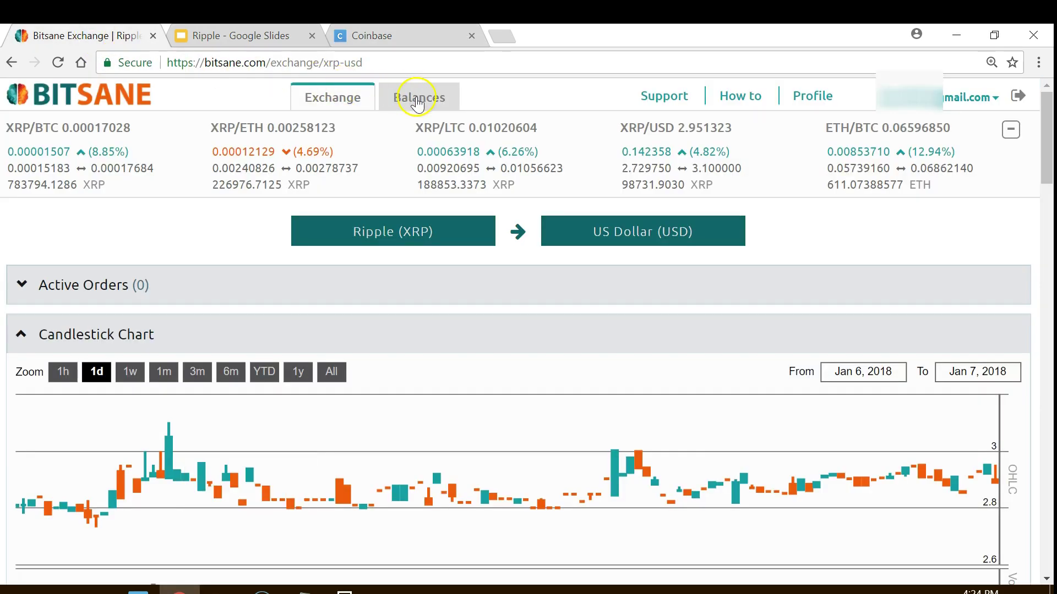
{"action": "left_click", "coordinate": [420, 99]}
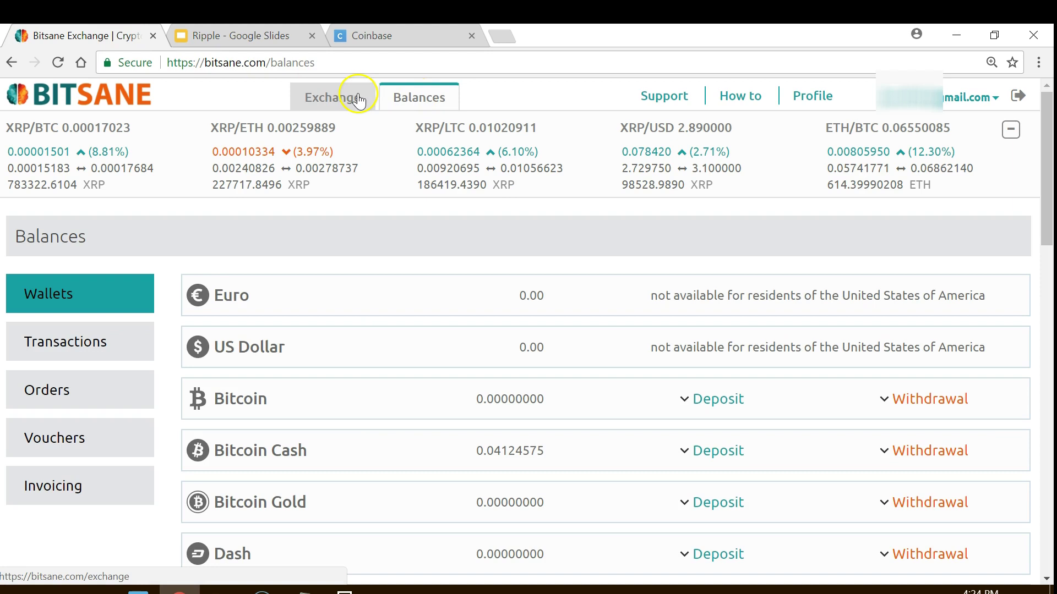
Step: Open Bitsane's XRP/USD exchange and scroll to sell orders and trades, latest at 2.890000
{"action": "left_click", "coordinate": [359, 99]}
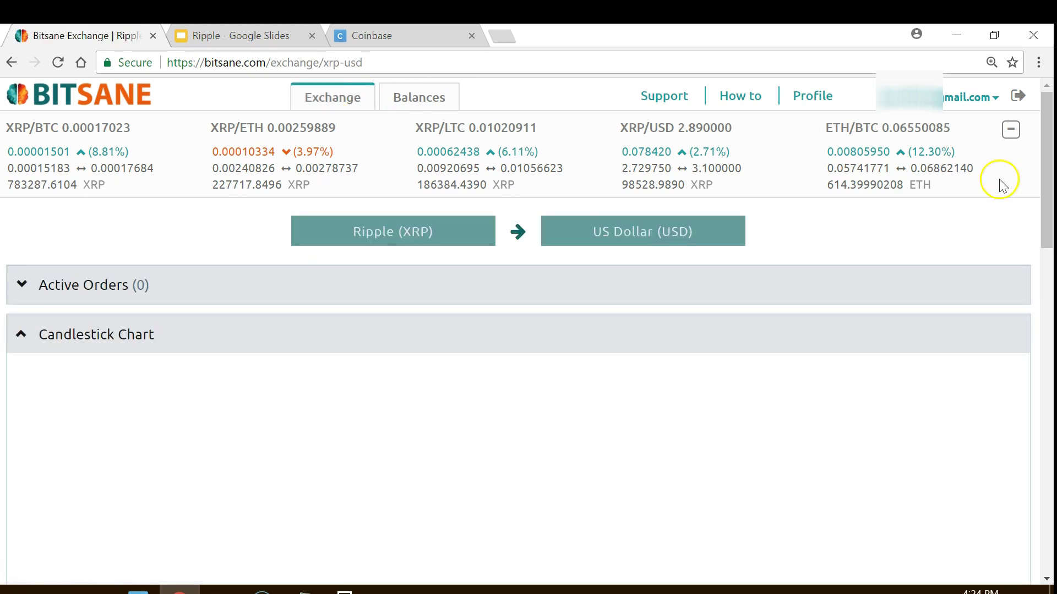
{"action": "scroll", "coordinate": [1050, 120], "scroll_direction": "down", "scroll_amount": 1}
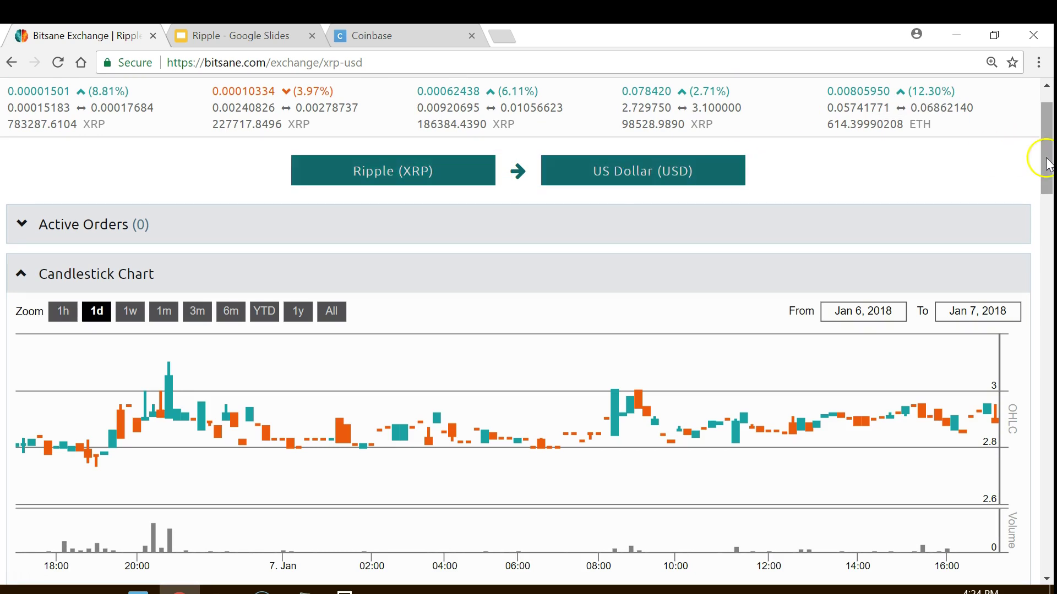
{"action": "left_click_drag", "start_coordinate": [1048, 149], "coordinate": [1049, 342]}
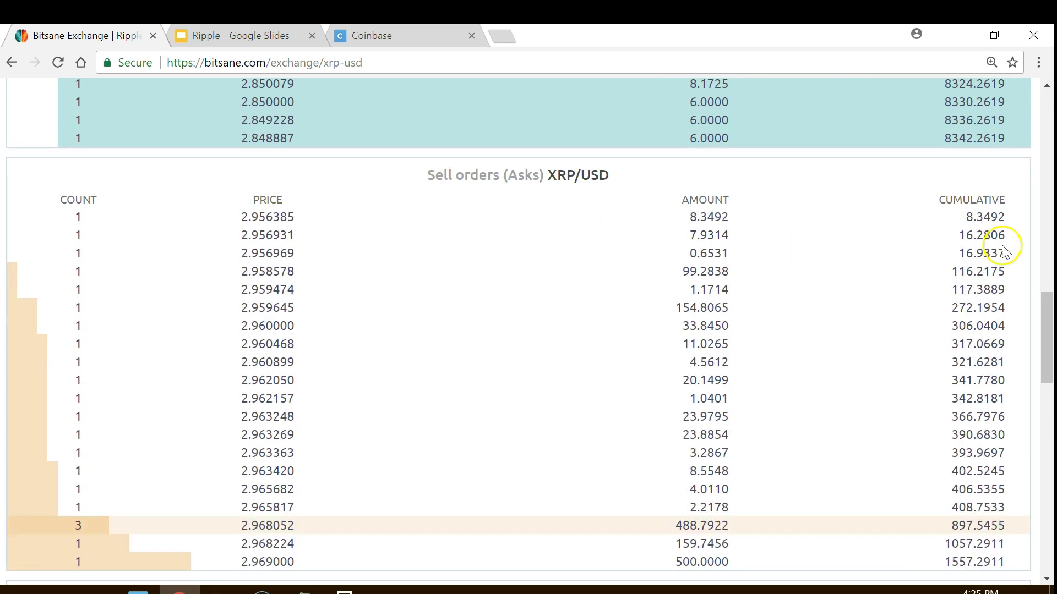
{"action": "left_click_drag", "start_coordinate": [1049, 306], "coordinate": [1040, 394]}
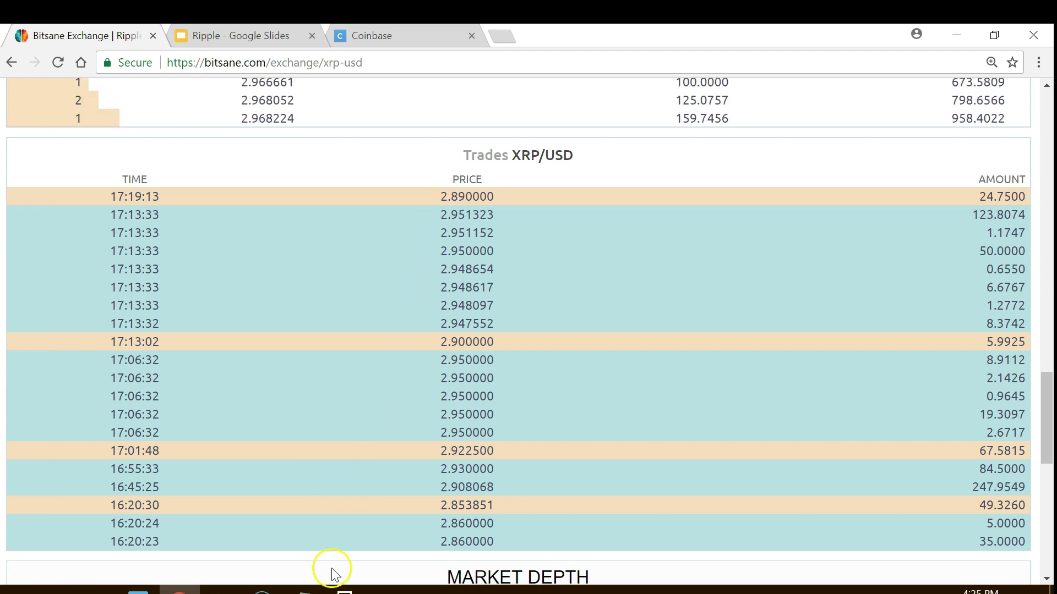
Step: Divide 105.30039975 by the XRP price 2.89 to get 36.43612448096886, then close Calculator
{"action": "left_click", "coordinate": [347, 591]}
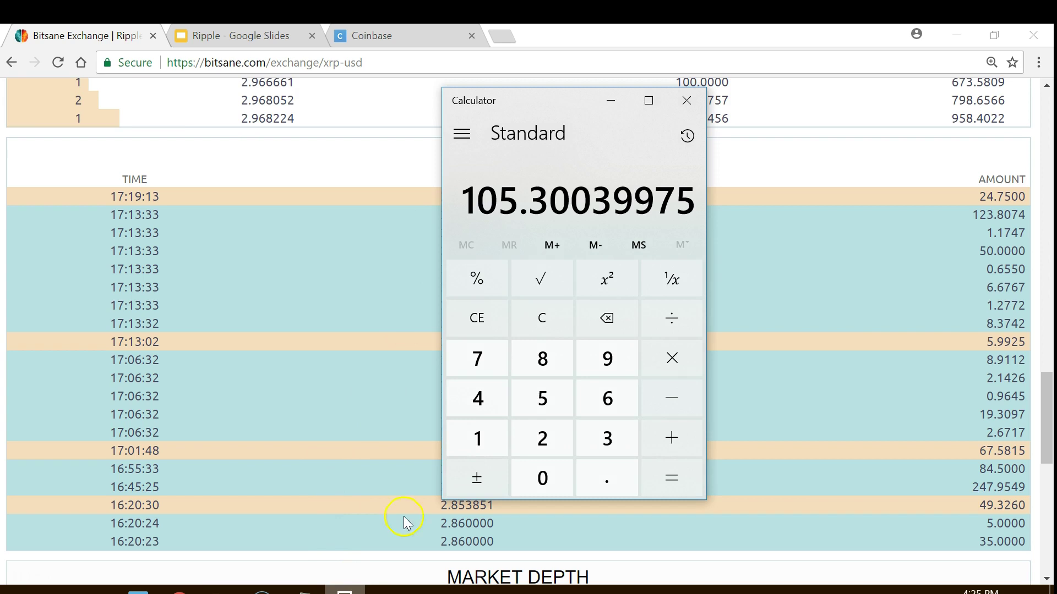
{"action": "left_click_drag", "start_coordinate": [573, 100], "coordinate": [553, 146]}
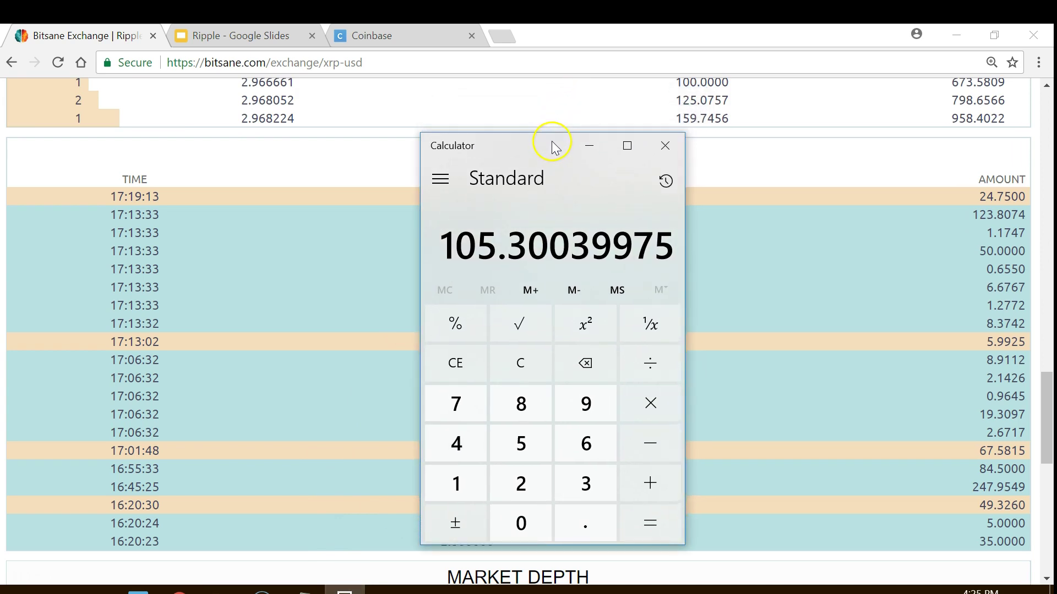
{"action": "left_click", "coordinate": [646, 370]}
{"action": "left_click", "coordinate": [521, 481]}
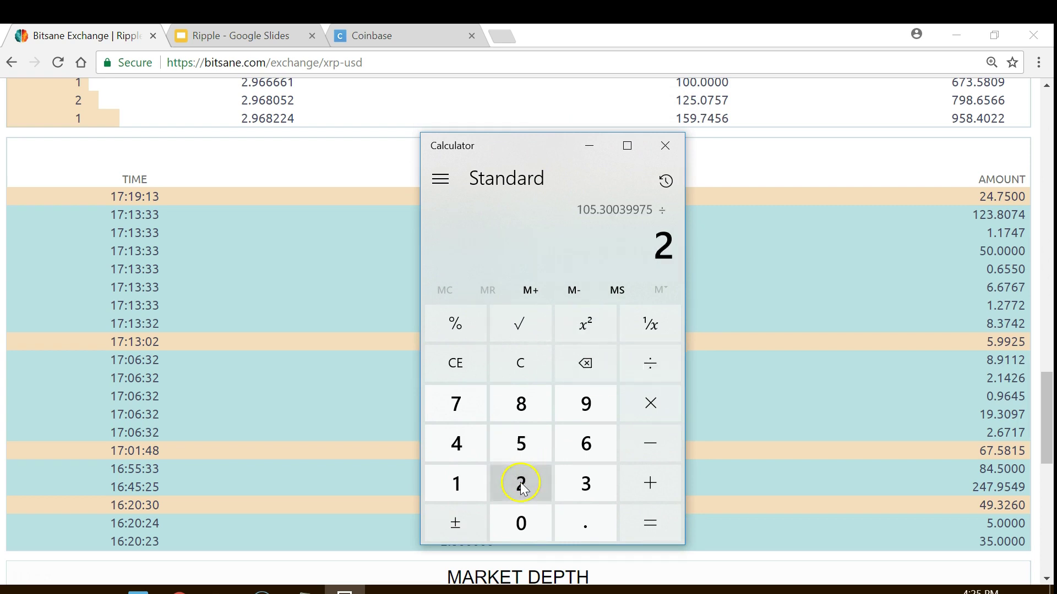
{"action": "left_click", "coordinate": [577, 526]}
{"action": "left_click", "coordinate": [527, 414]}
{"action": "left_click", "coordinate": [585, 407]}
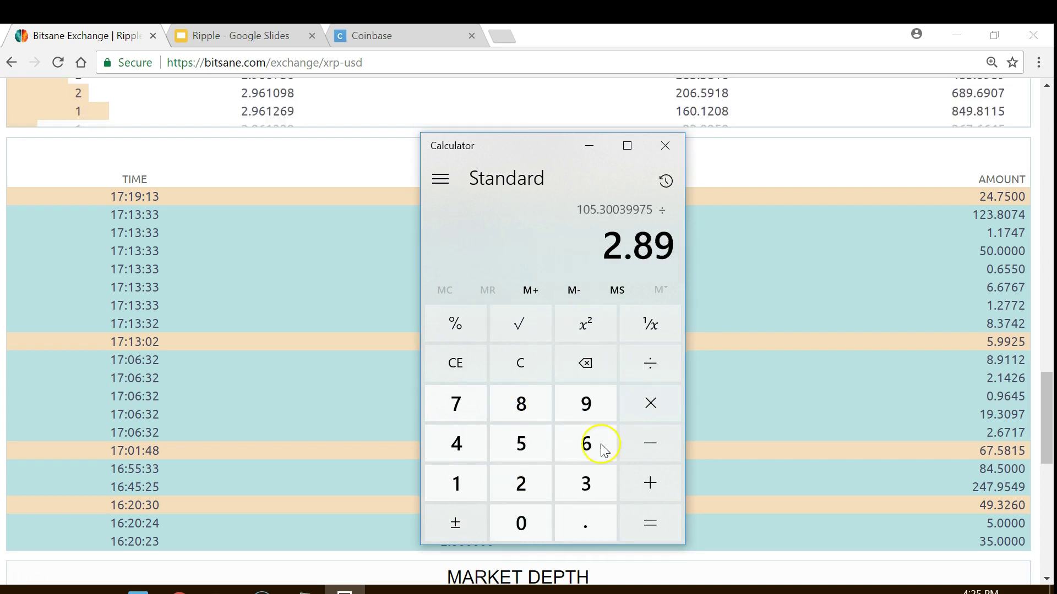
{"action": "left_click", "coordinate": [648, 531]}
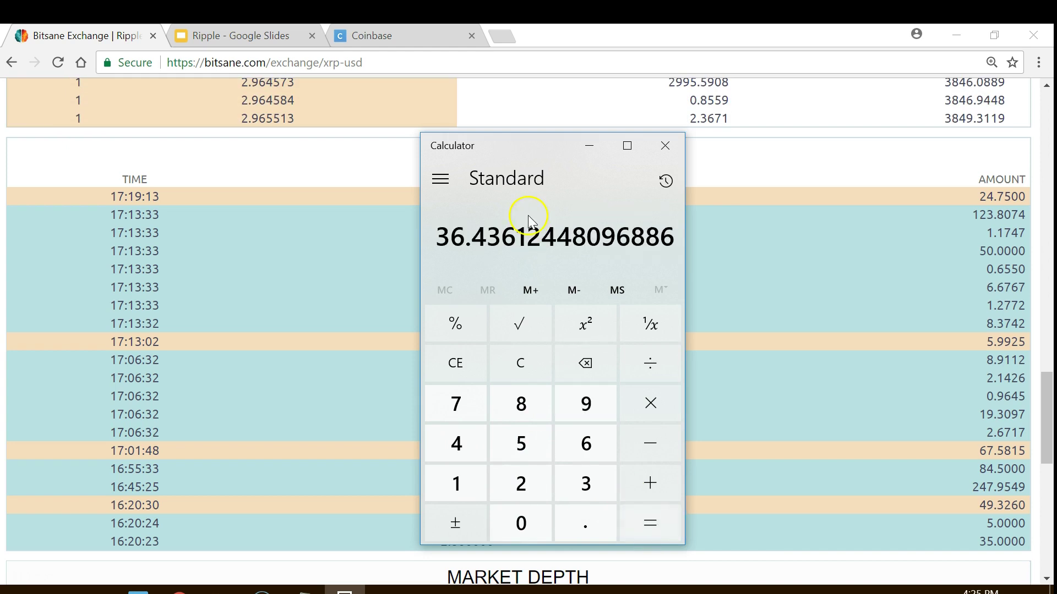
{"action": "left_click", "coordinate": [515, 136]}
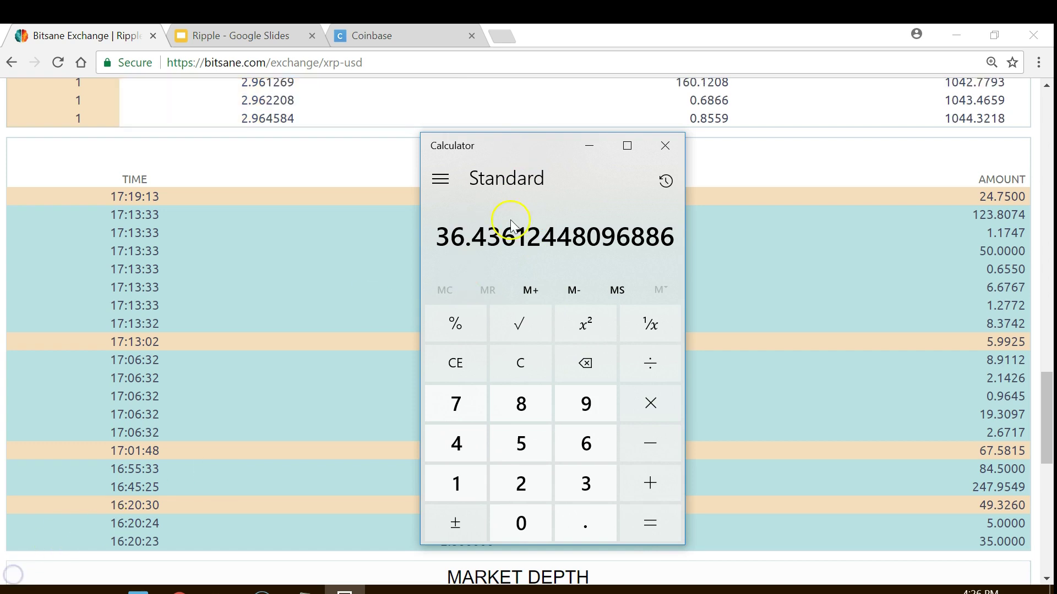
{"action": "left_click", "coordinate": [667, 147]}
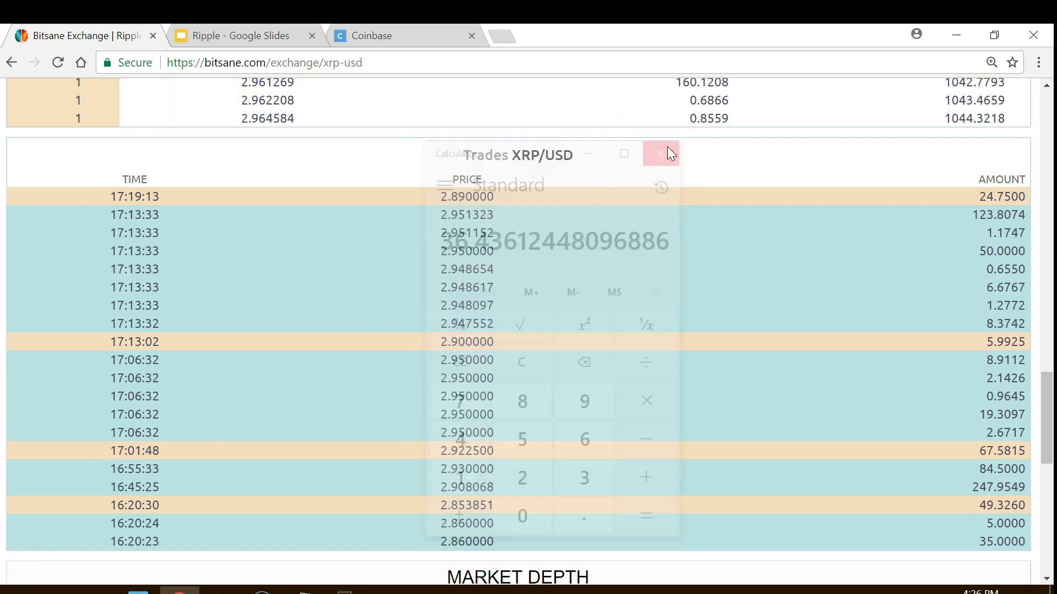
Step: Switch the trading pair from USD to Bitcoin Cash (XRP/BCH) and bring the buy order form into view
{"action": "left_click_drag", "start_coordinate": [1048, 424], "coordinate": [1043, 148]}
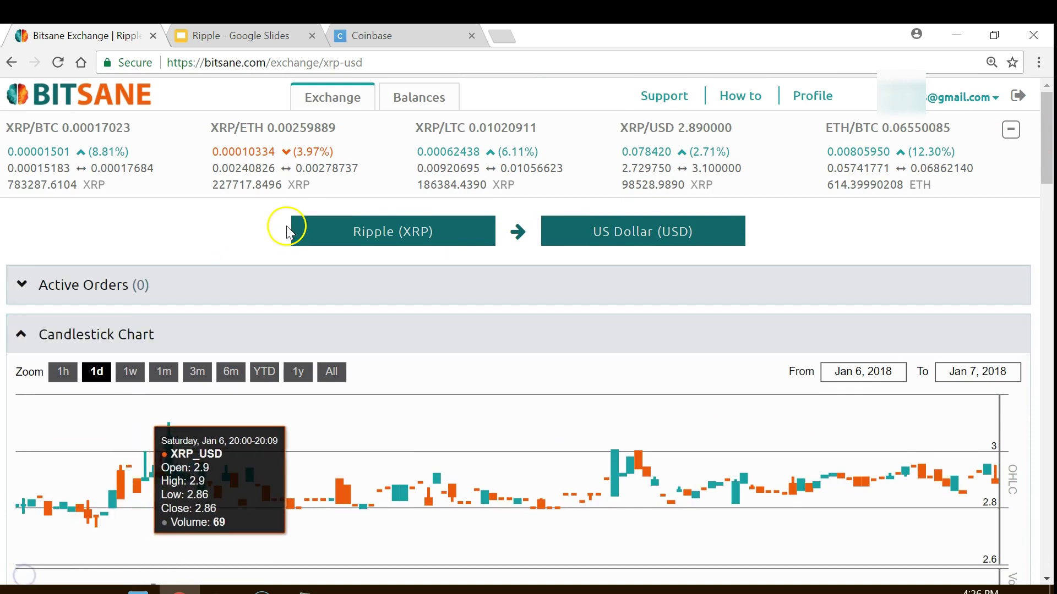
{"action": "left_click", "coordinate": [625, 231]}
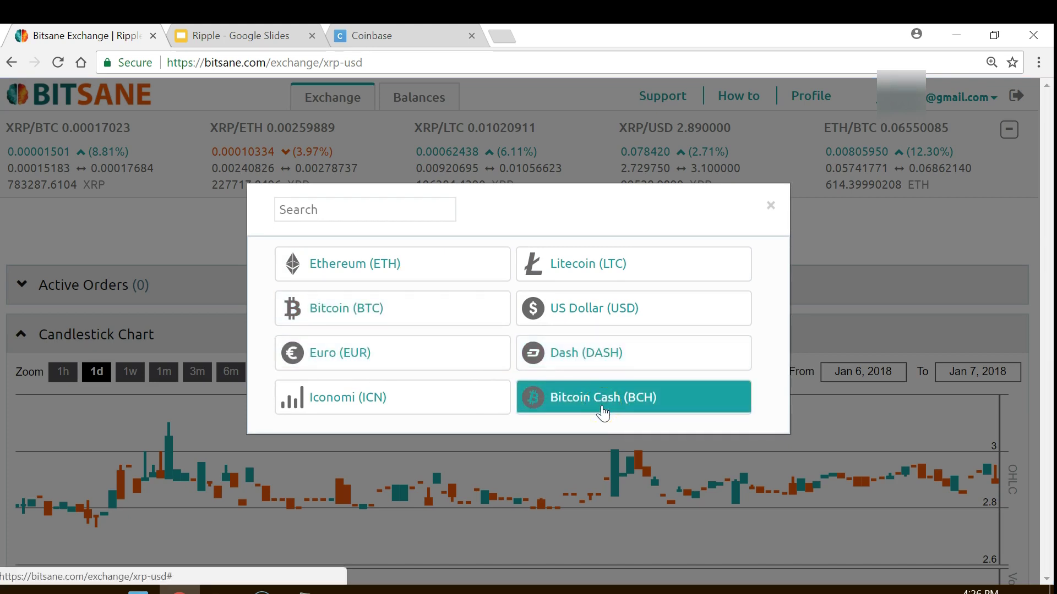
{"action": "left_click", "coordinate": [603, 411]}
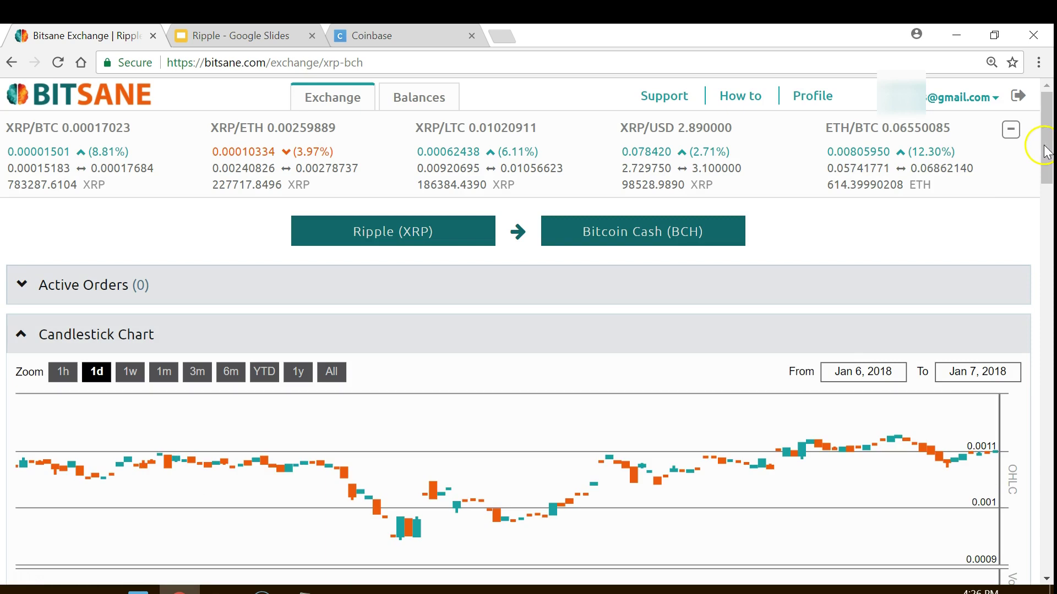
{"action": "left_click_drag", "start_coordinate": [1042, 161], "coordinate": [1041, 248]}
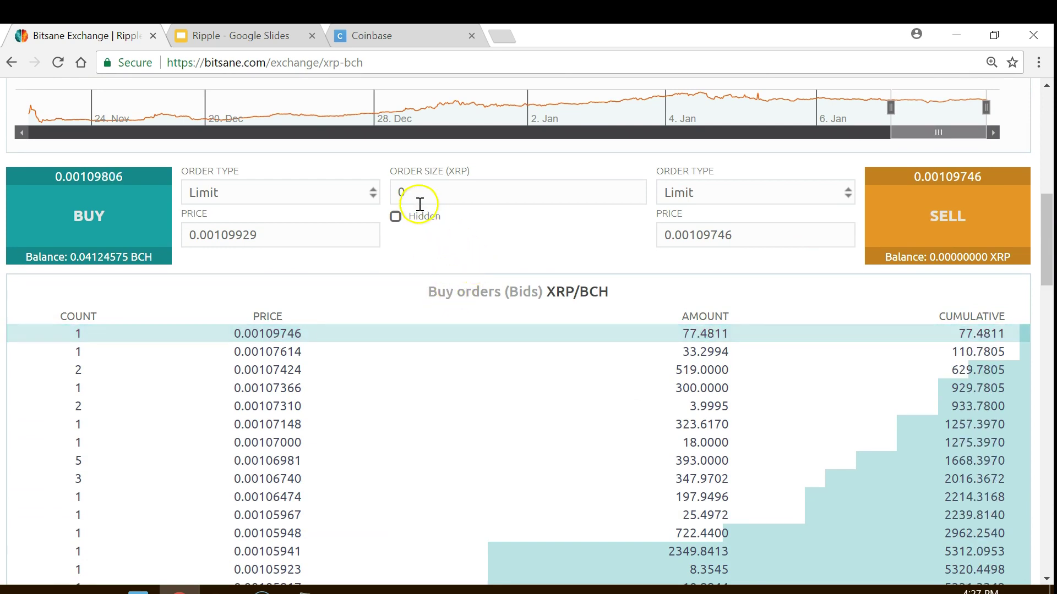
Step: Set the buy order size to 35 XRP and the order type to Market
{"action": "left_click", "coordinate": [445, 195]}
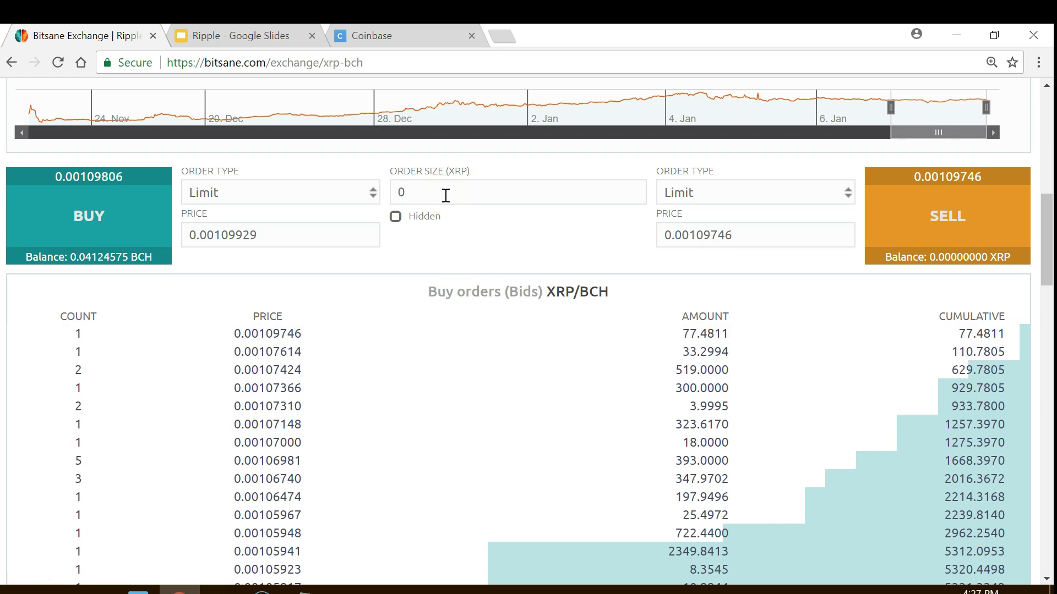
{"action": "key", "text": "BackSpace"}
{"action": "type", "text": "35"}
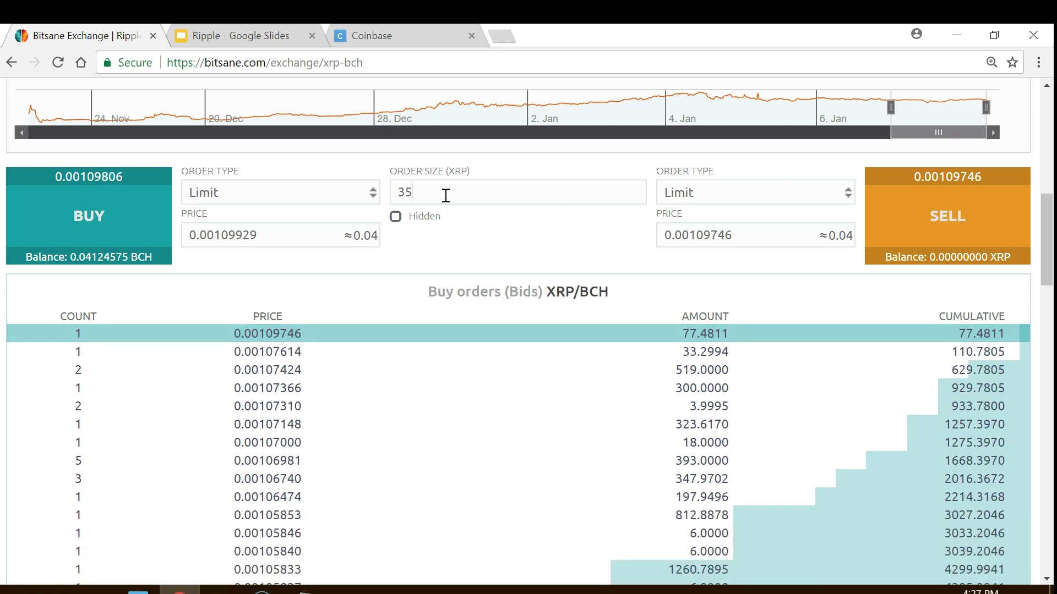
{"action": "left_click", "coordinate": [455, 182]}
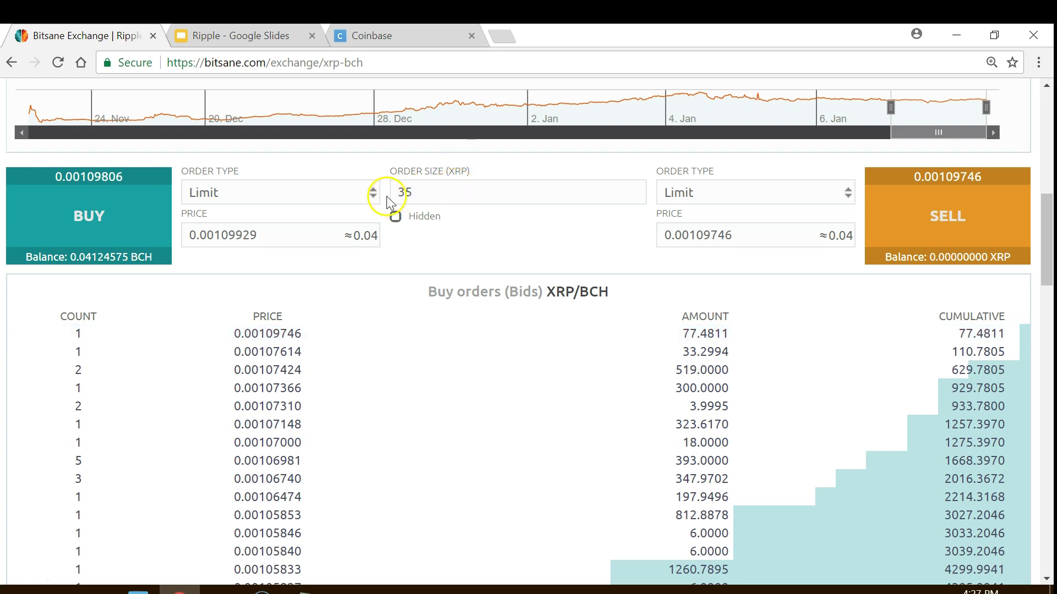
{"action": "left_click", "coordinate": [367, 198]}
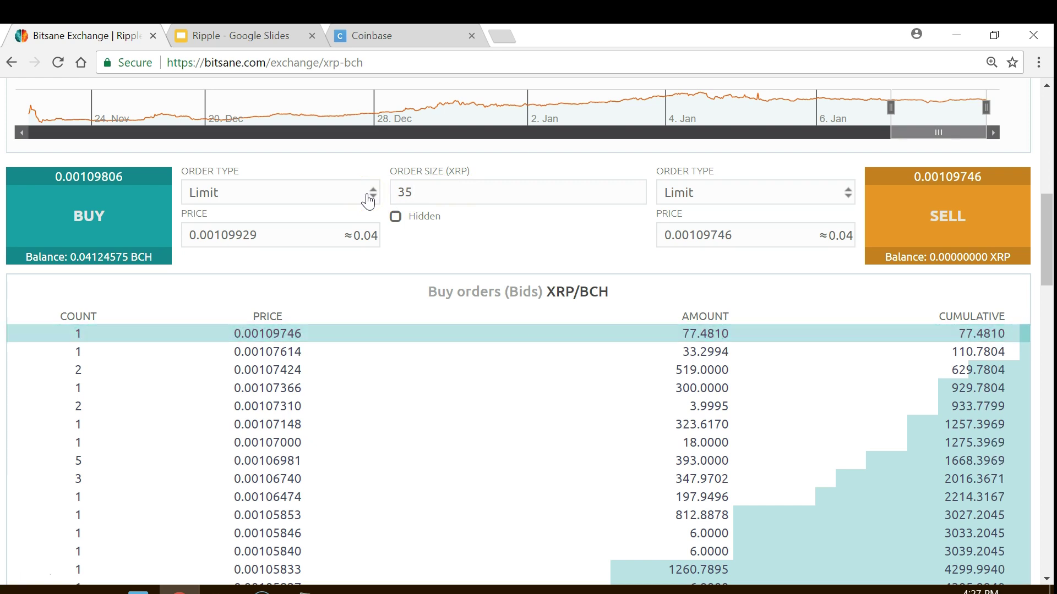
{"action": "left_click", "coordinate": [368, 200]}
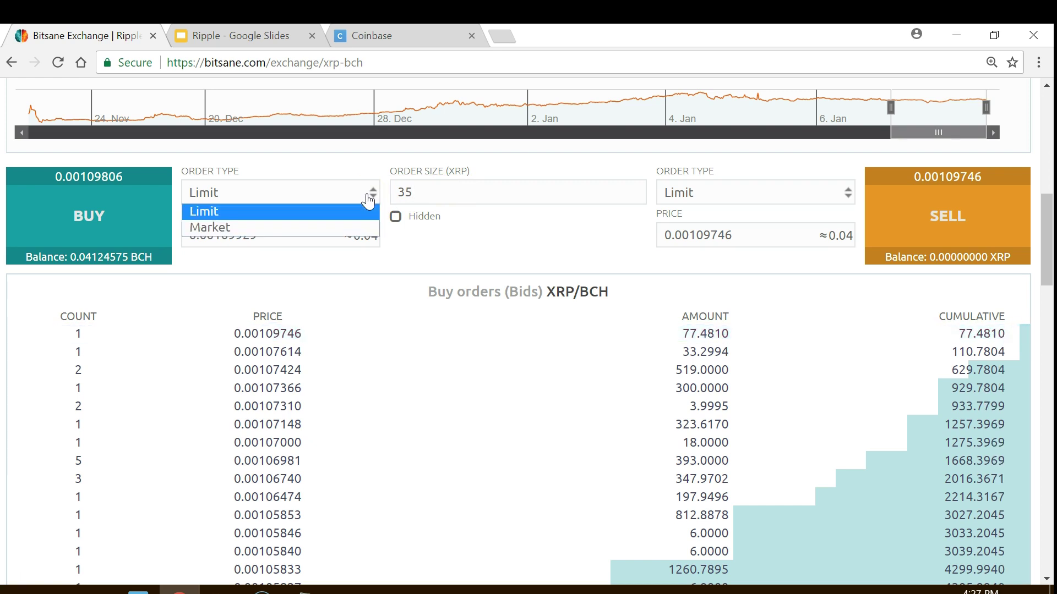
{"action": "left_click", "coordinate": [305, 228]}
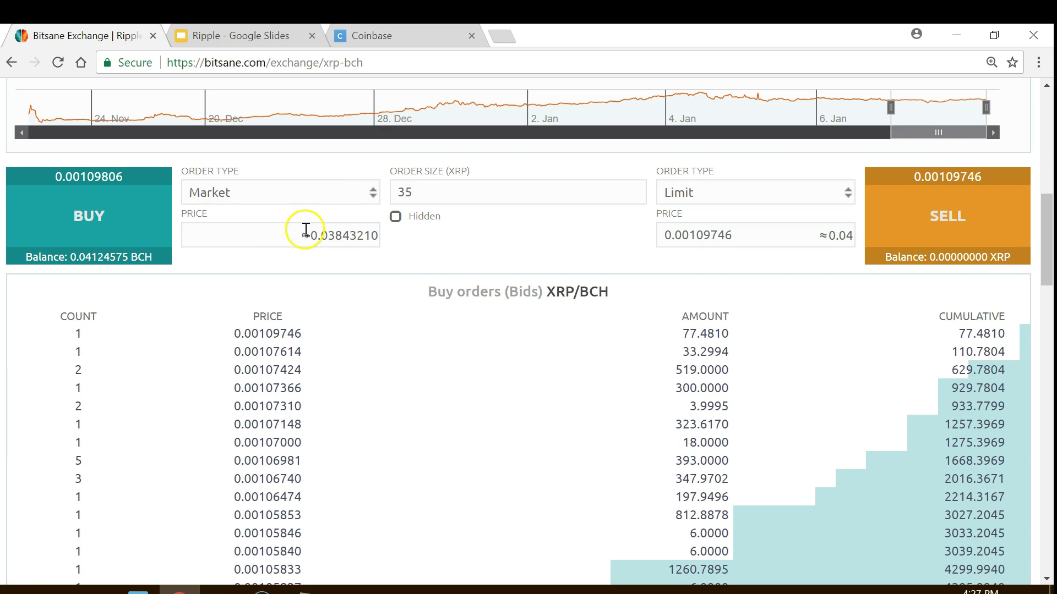
Step: Submit the market buy order for 35 XRP paid with BCH
{"action": "left_click", "coordinate": [491, 252]}
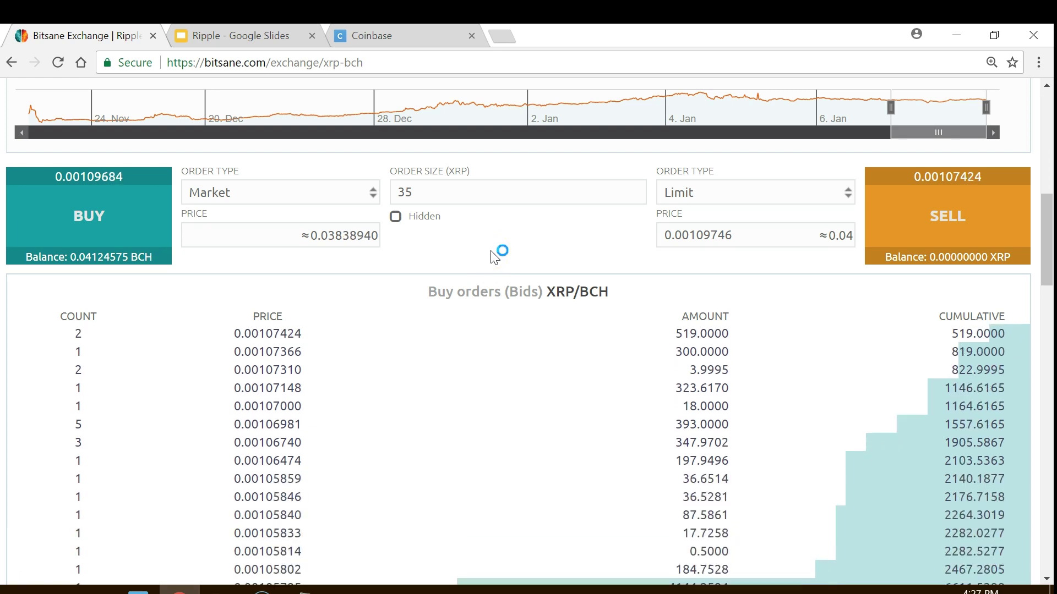
{"action": "left_click", "coordinate": [472, 247]}
{"action": "left_click", "coordinate": [134, 229]}
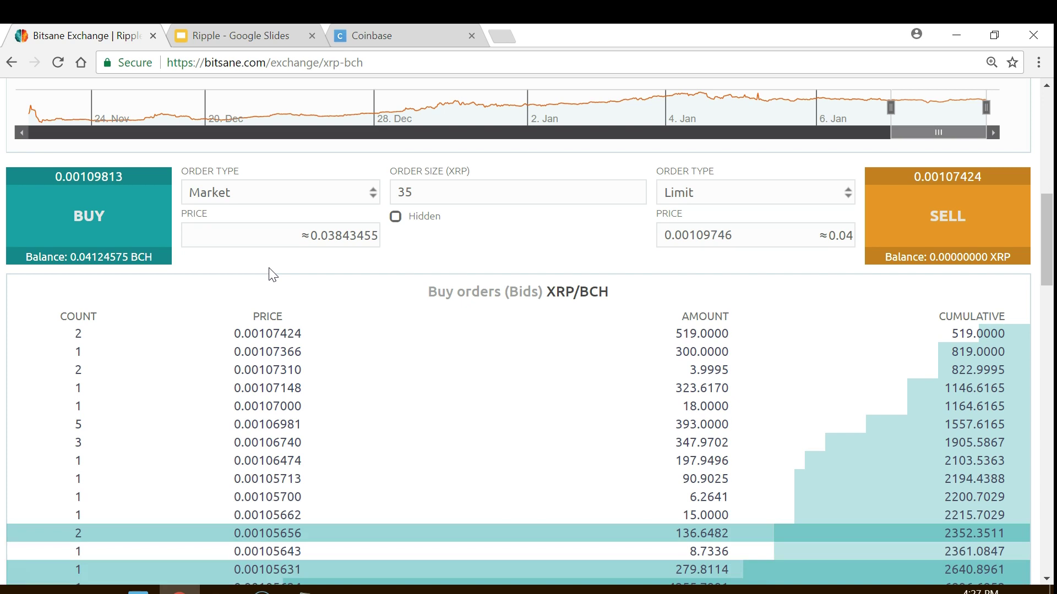
{"action": "left_click", "coordinate": [254, 262]}
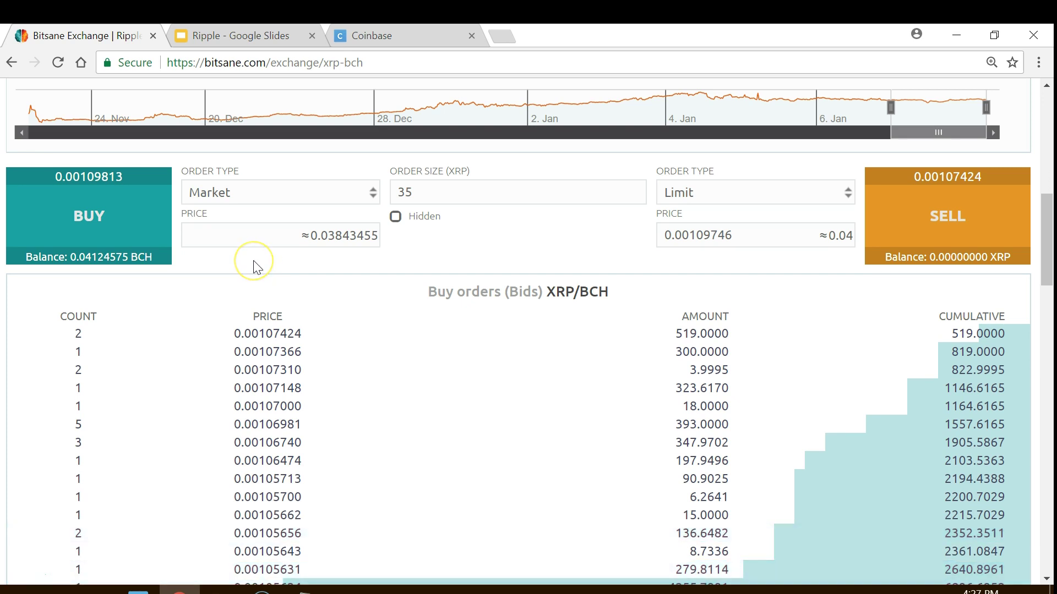
{"action": "left_click", "coordinate": [243, 262]}
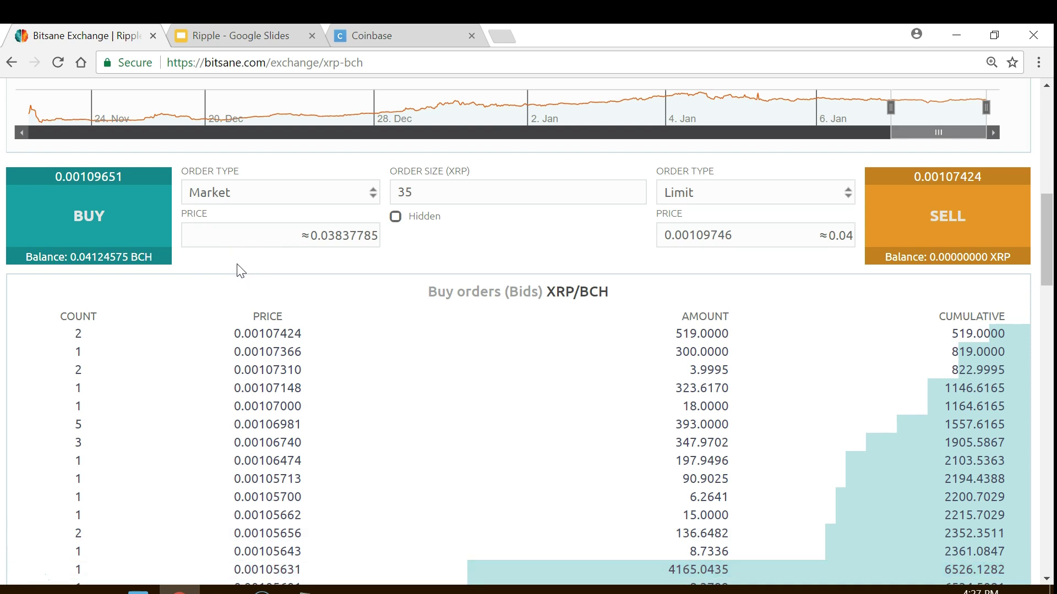
{"action": "left_click", "coordinate": [86, 212]}
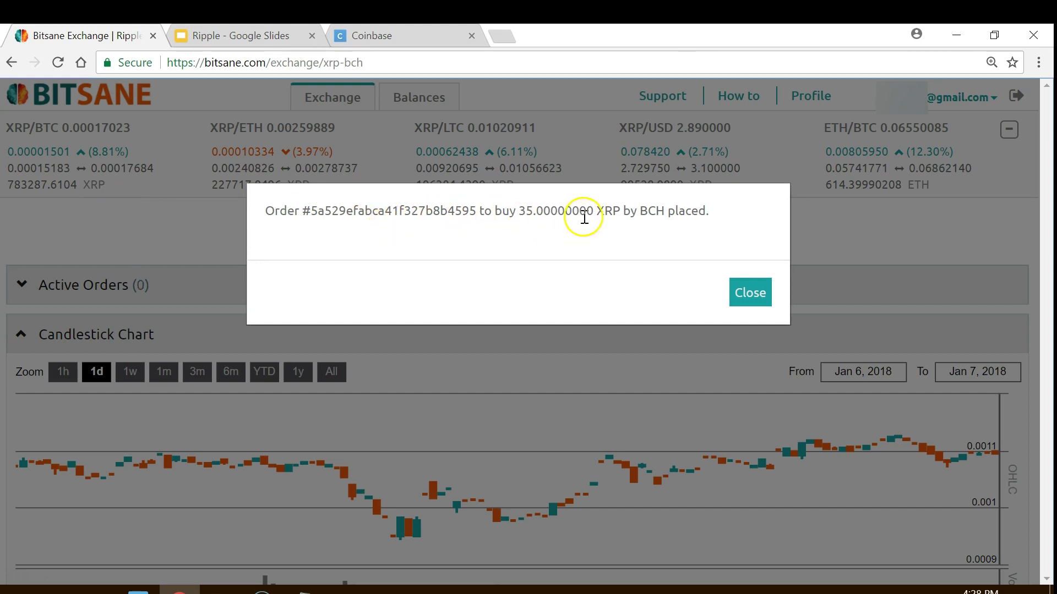
Step: Close the order-placed confirmation and check that Active Orders shows no open orders
{"action": "left_click", "coordinate": [749, 292]}
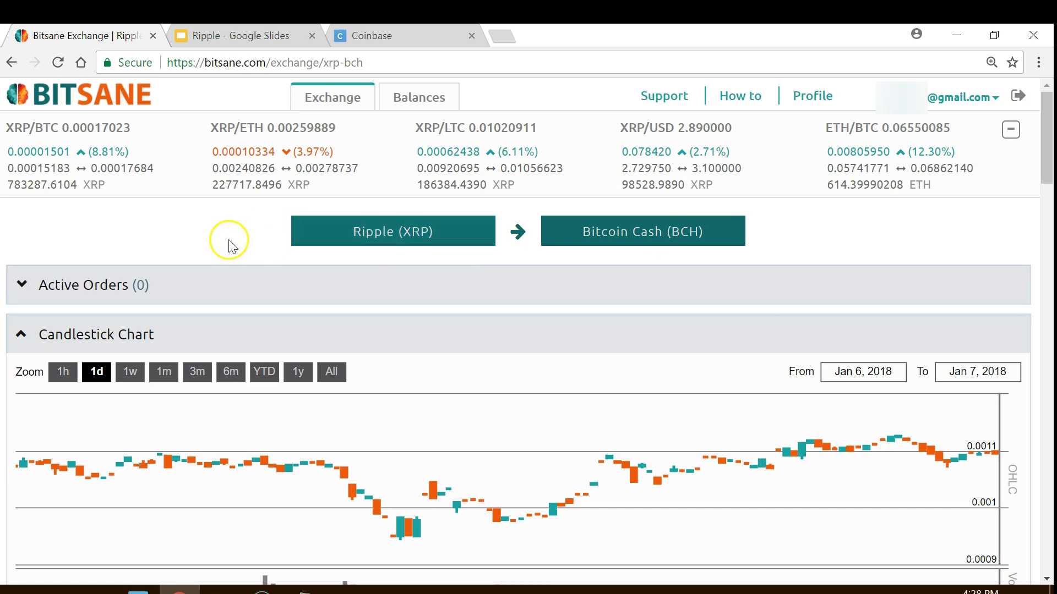
{"action": "left_click", "coordinate": [100, 293]}
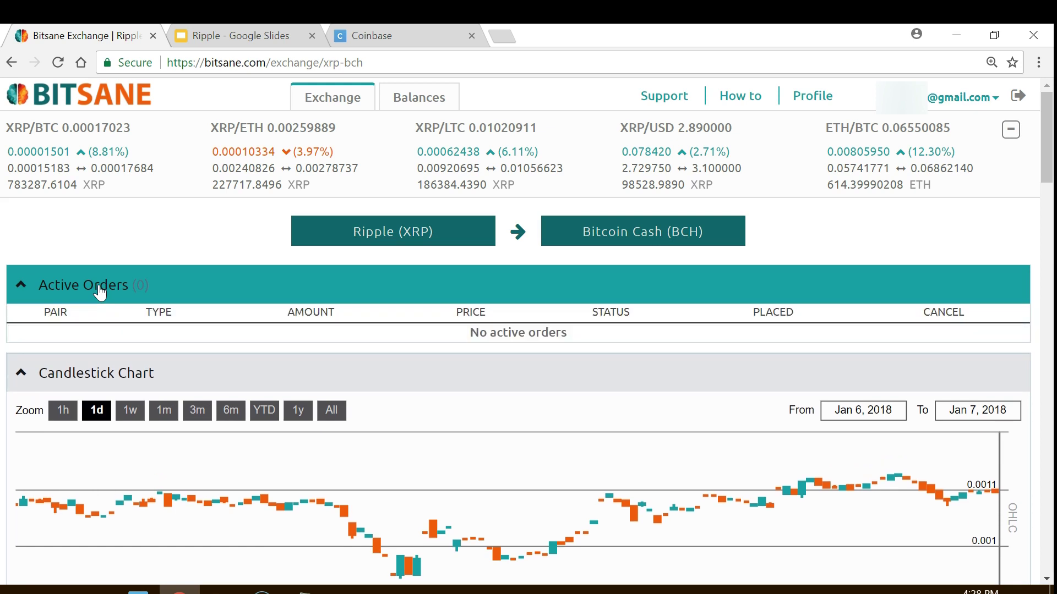
{"action": "left_click", "coordinate": [75, 297]}
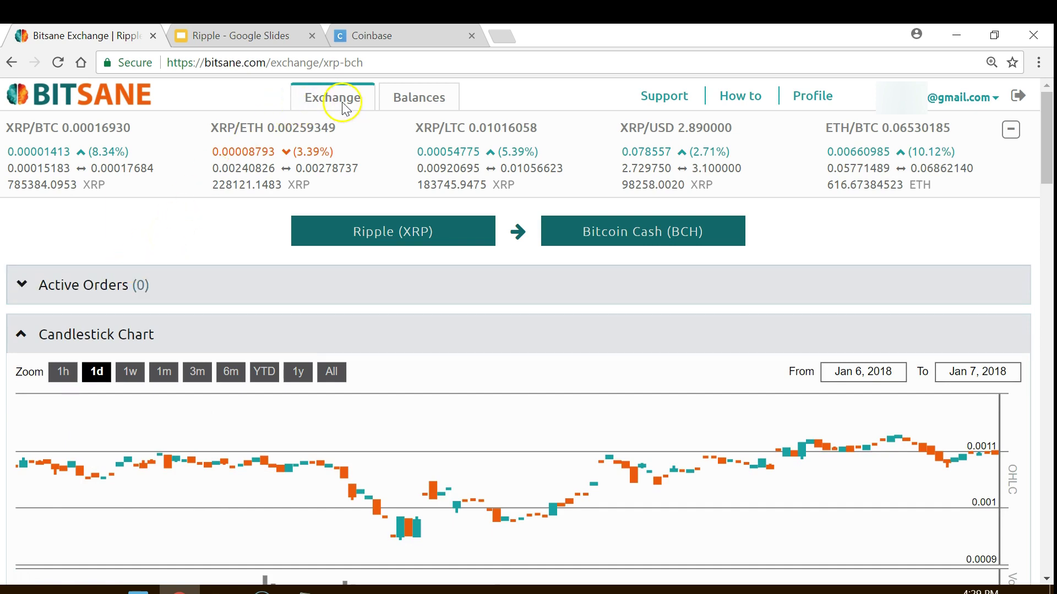
Step: View the Balances page: 34.94750000 Ripple and 0.00286815 Bitcoin Cash remaining
{"action": "left_click", "coordinate": [405, 103]}
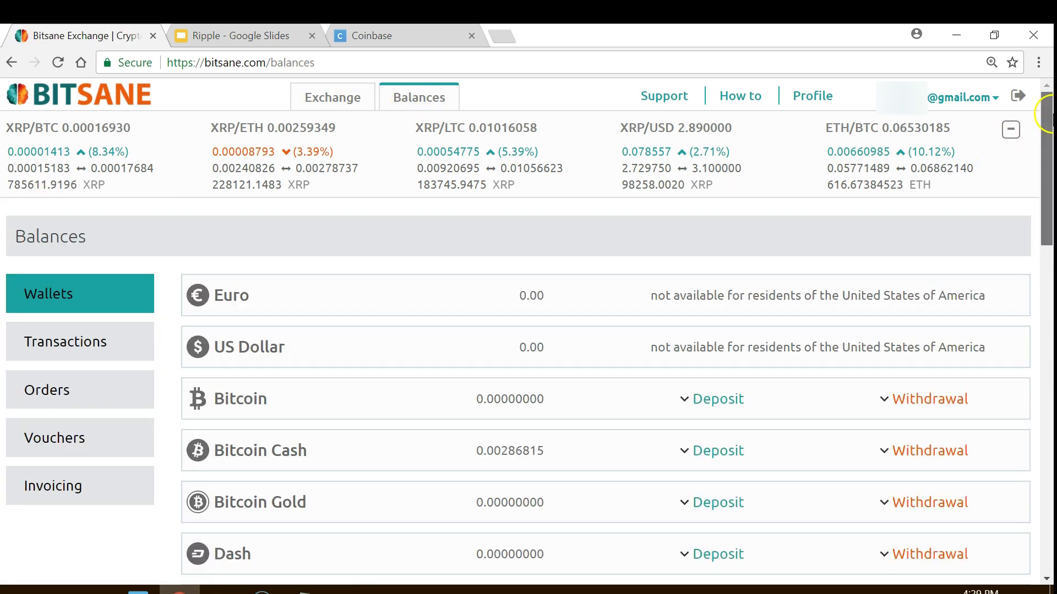
{"action": "left_click_drag", "start_coordinate": [1048, 120], "coordinate": [1047, 241]}
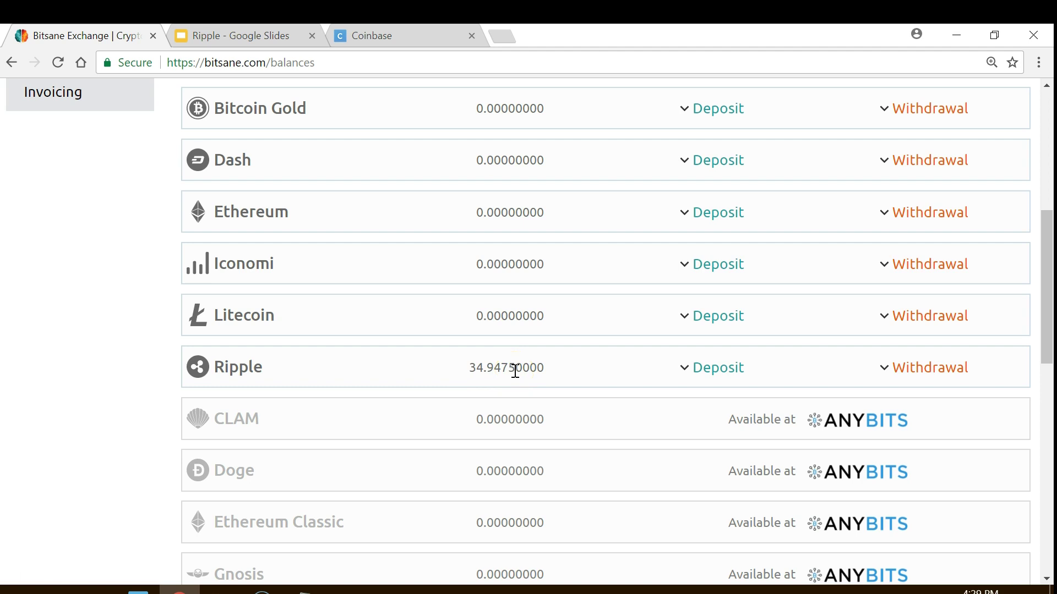
{"action": "left_click", "coordinate": [496, 366]}
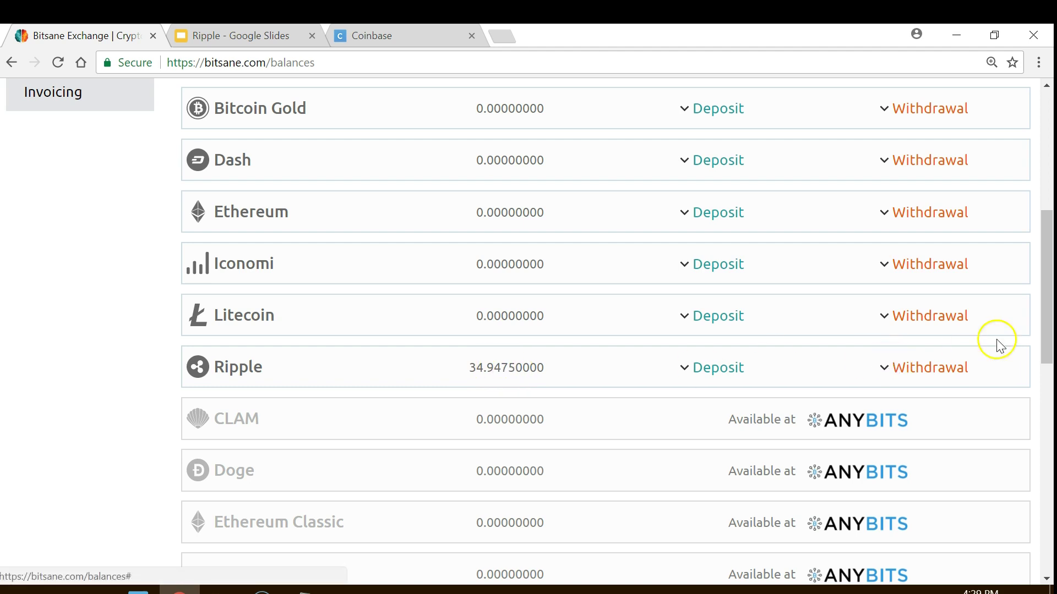
{"action": "scroll", "coordinate": [1047, 311], "scroll_direction": "up", "scroll_amount": 2}
{"action": "left_click_drag", "start_coordinate": [1049, 304], "coordinate": [1037, 271]}
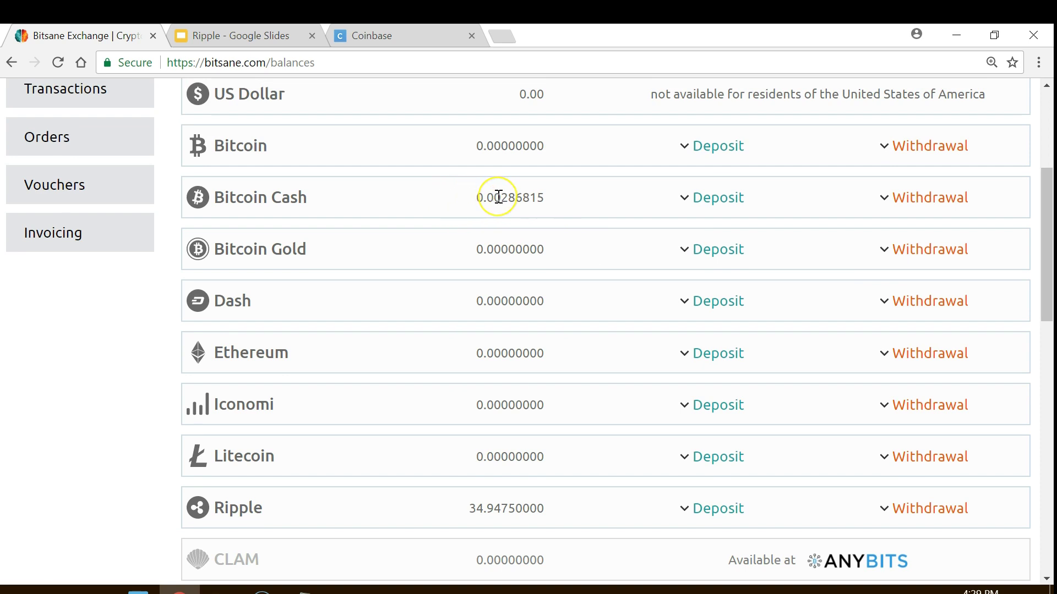
{"action": "left_click", "coordinate": [514, 199]}
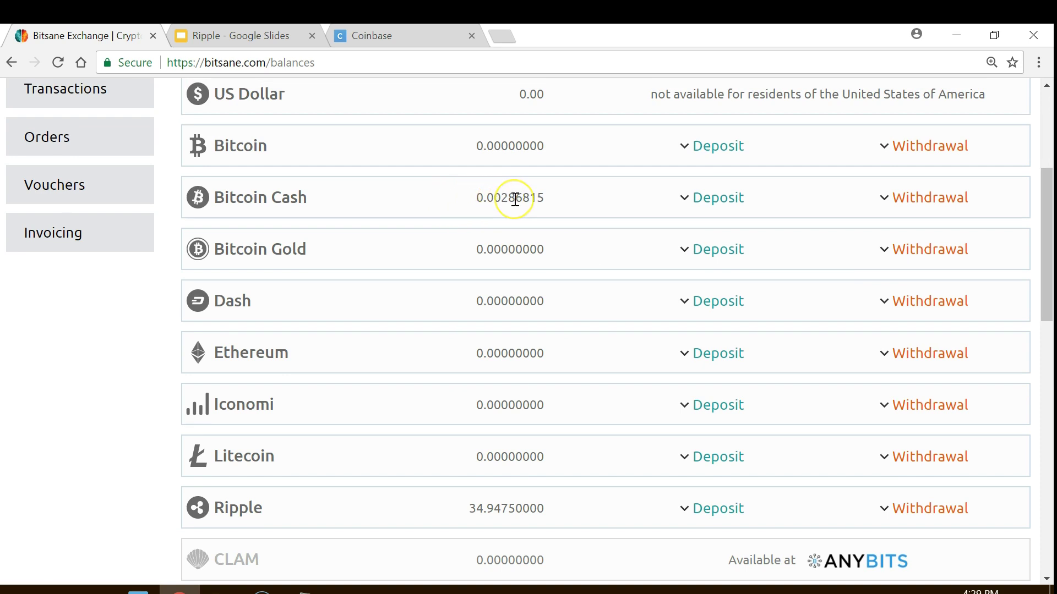